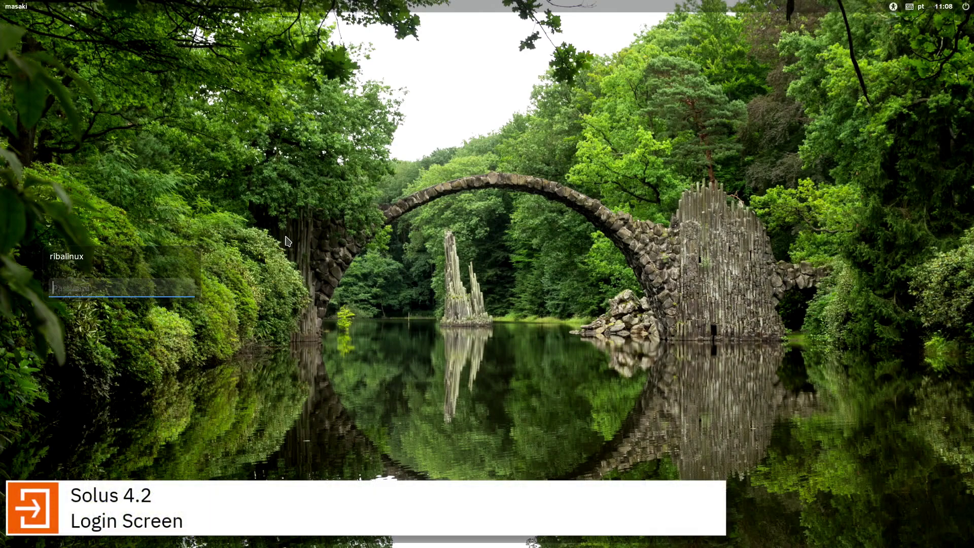
text(•••)
text(•••)
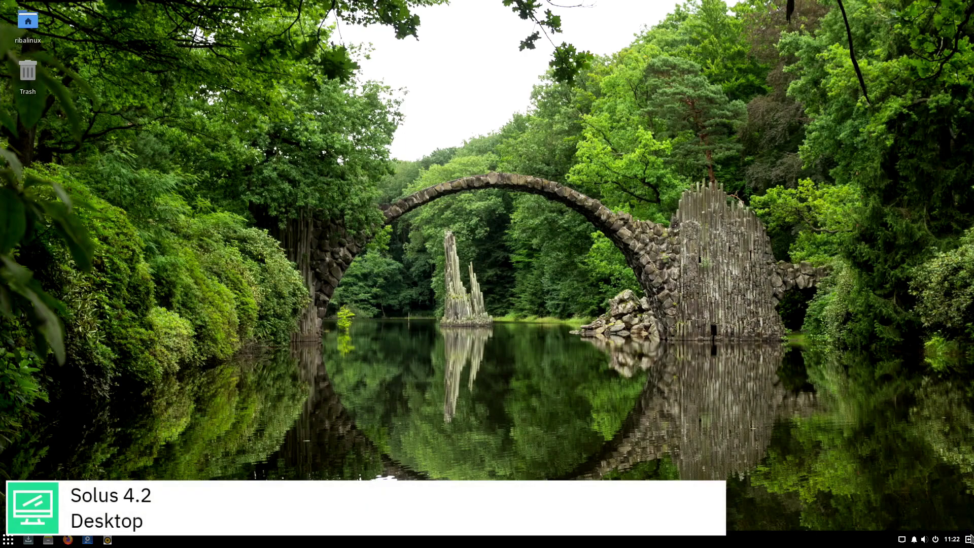
Step: Check the Raven sidebar, the clock and Calendar, and the power menu's shutdown prompt
key(super+a)
click(729, 397)
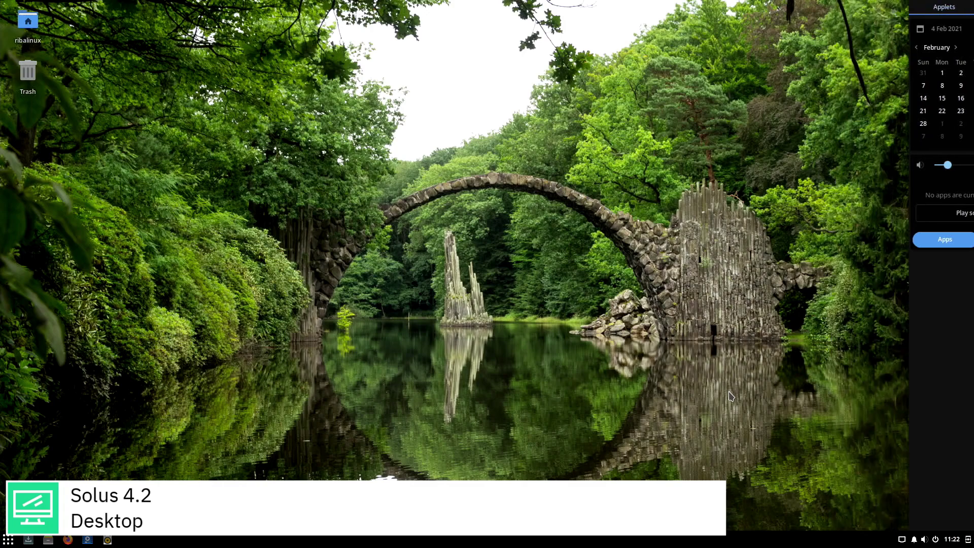
click(952, 539)
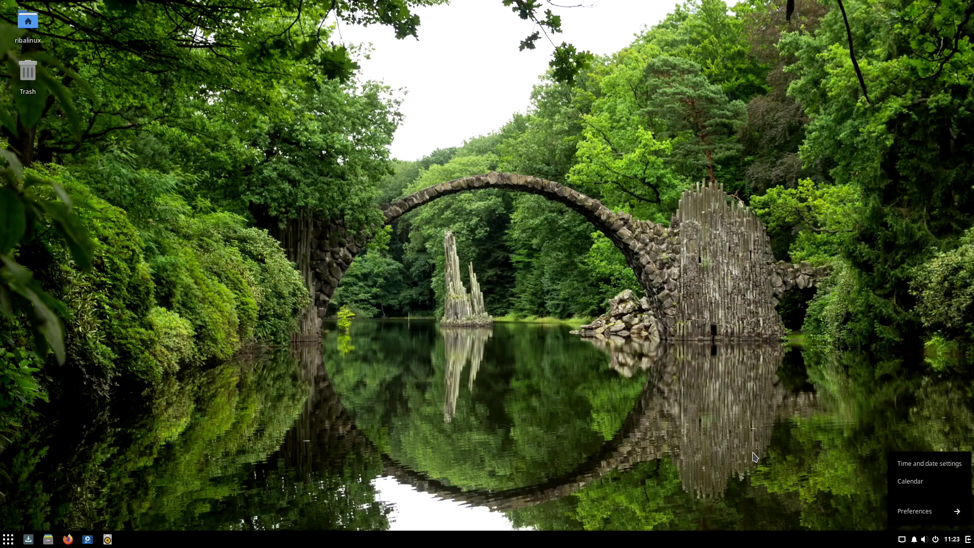
click(747, 434)
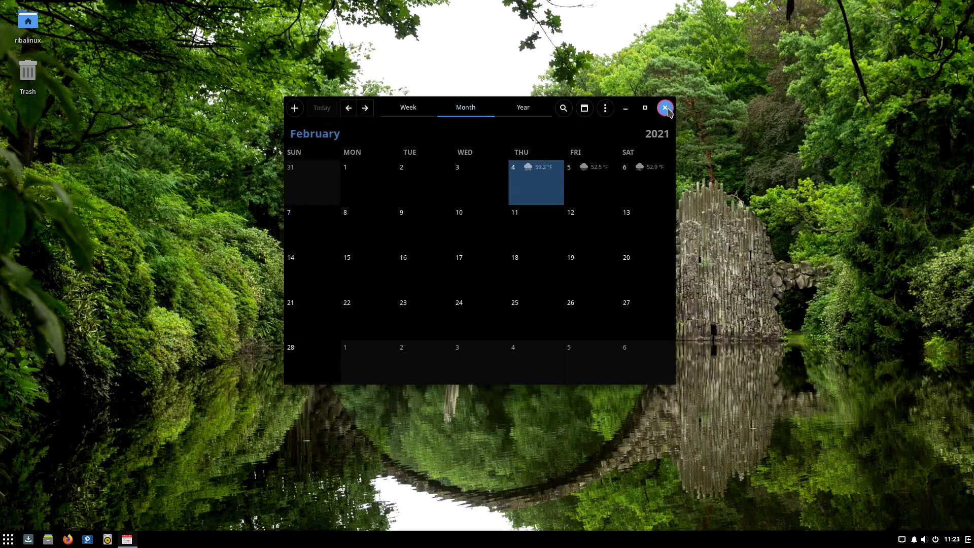
click(664, 107)
click(935, 539)
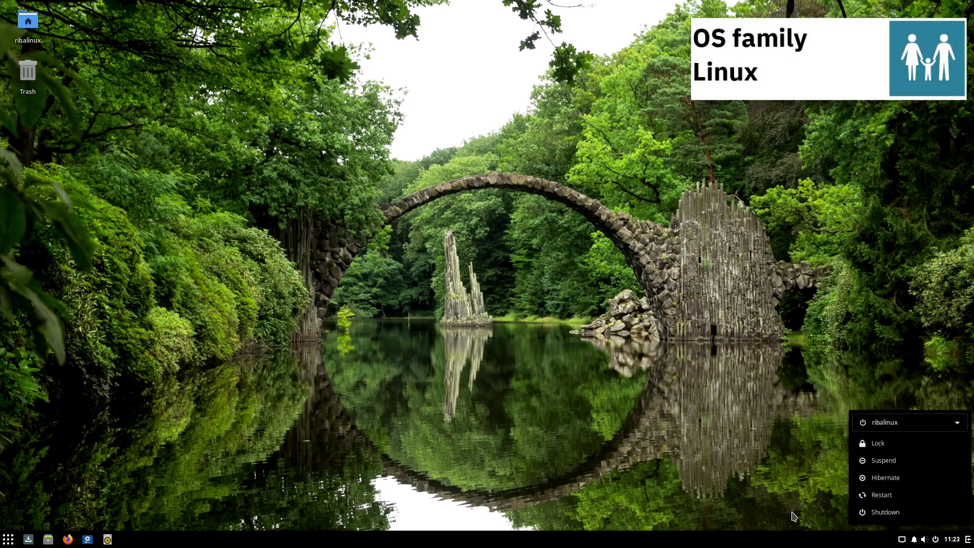
click(876, 513)
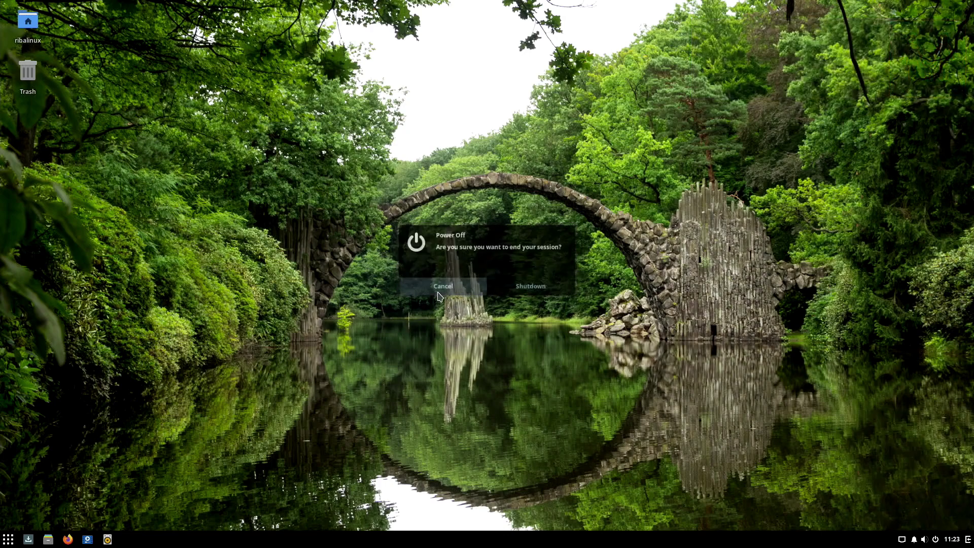
Step: Raise the system volume slightly and look at the notifications panel
click(923, 538)
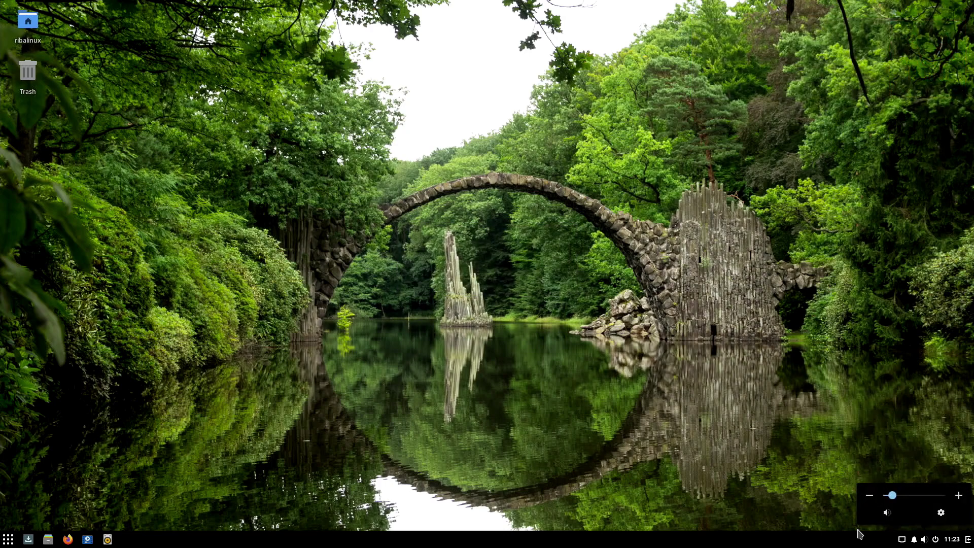
drag(892, 496, 912, 496)
click(904, 464)
click(914, 539)
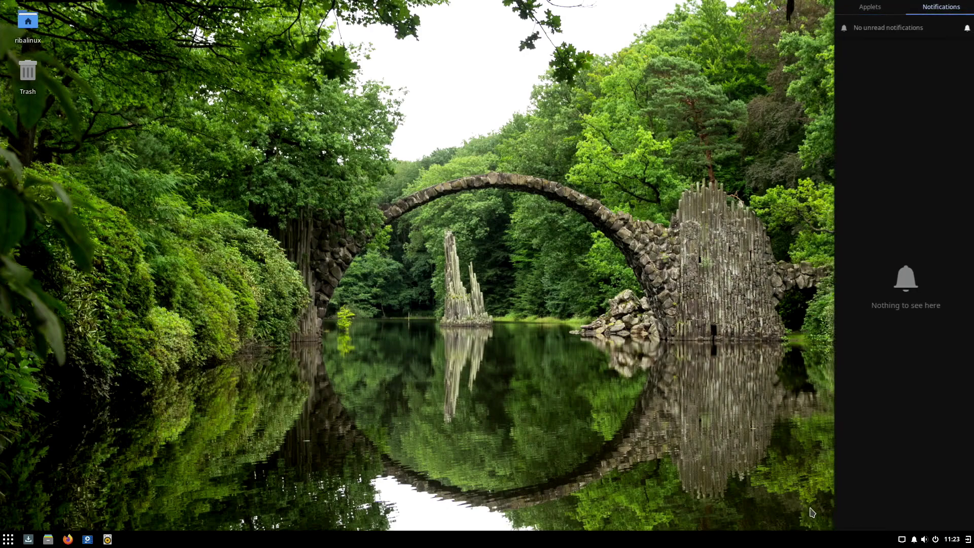
click(709, 314)
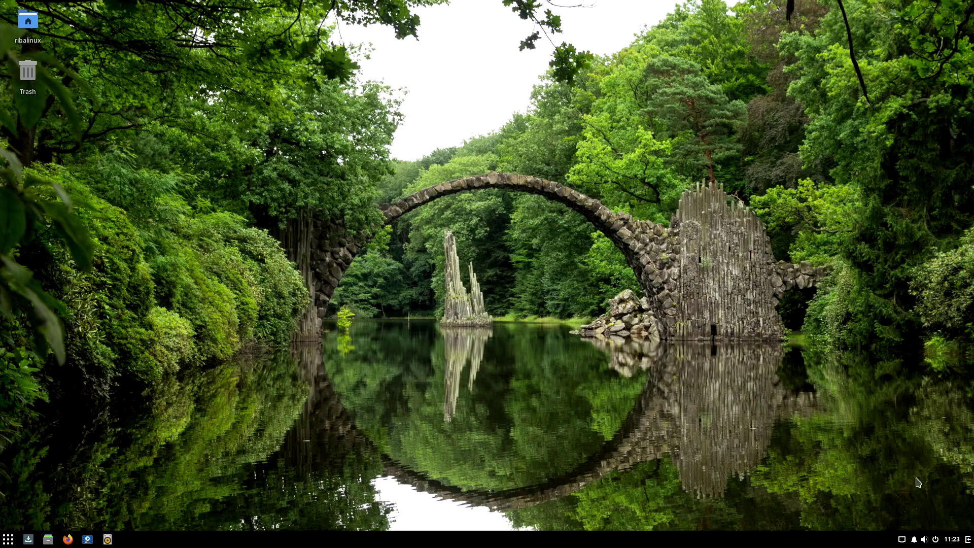
Step: Check the wired network applet and desktop context menu, then launch Terminal from a 'term' search
click(903, 539)
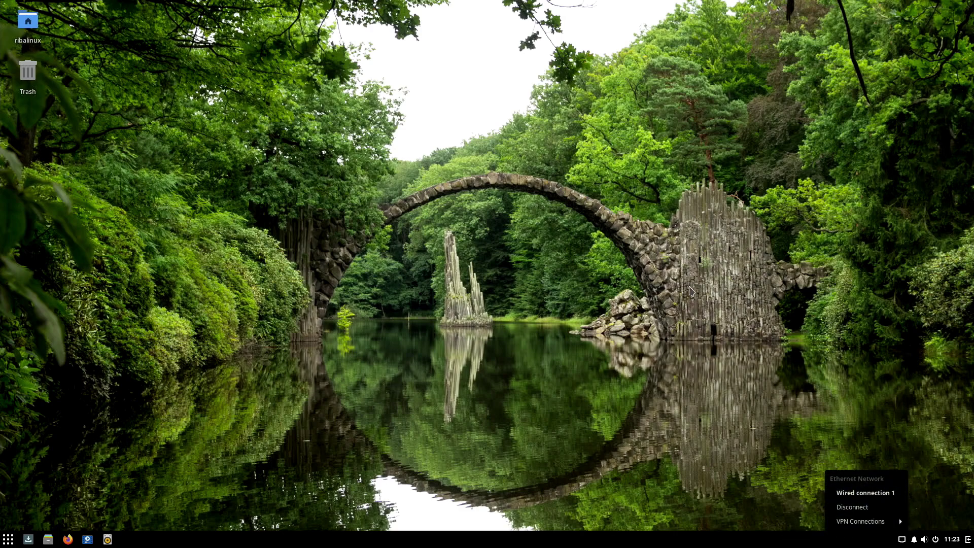
click(689, 291)
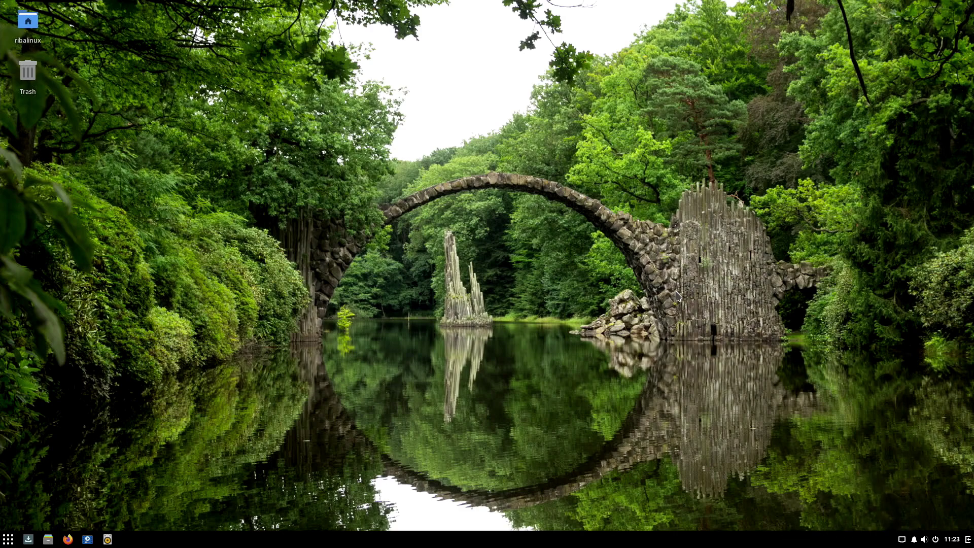
right_click(267, 164)
click(129, 250)
key(super)
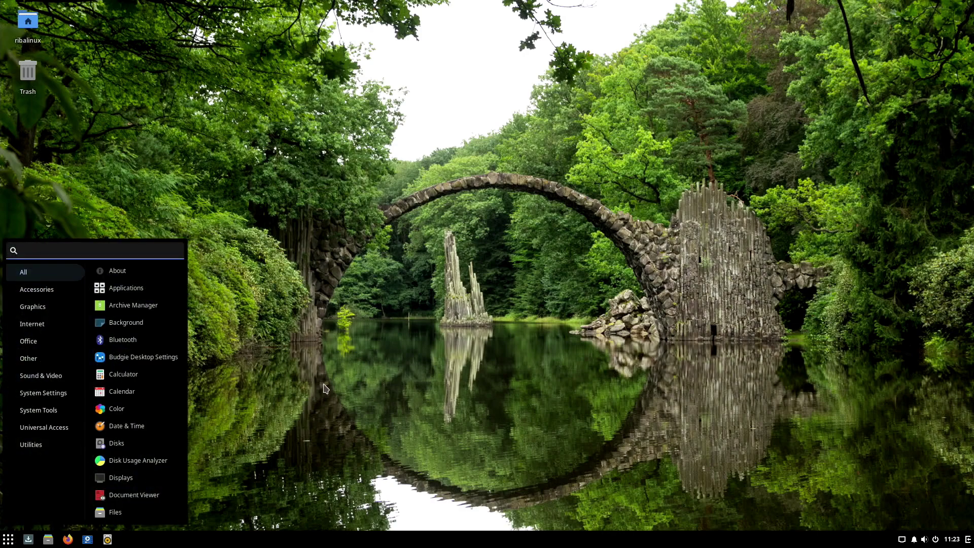
text(ter)
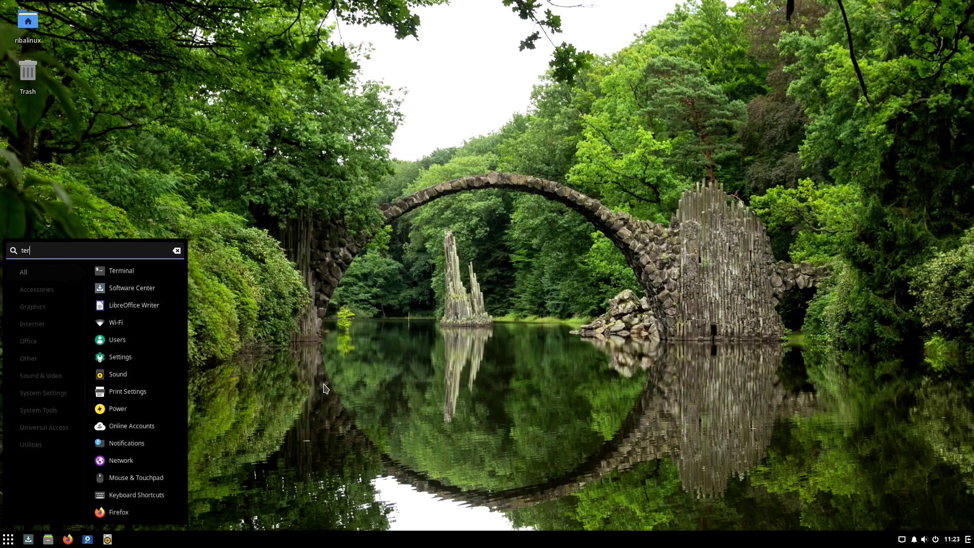
text(m)
click(133, 271)
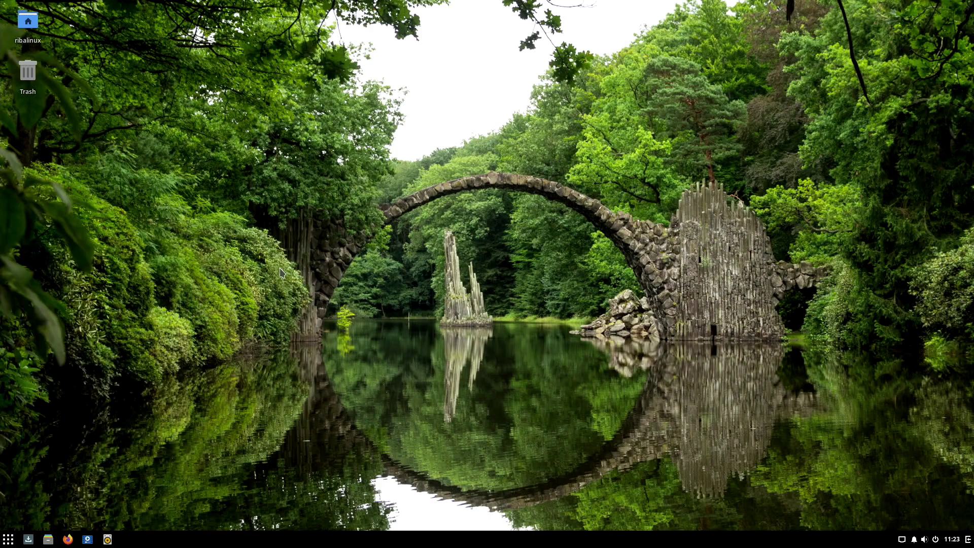
Step: Centre the terminal, open Files in the centre too, and switch between the two windows
drag(167, 56, 350, 144)
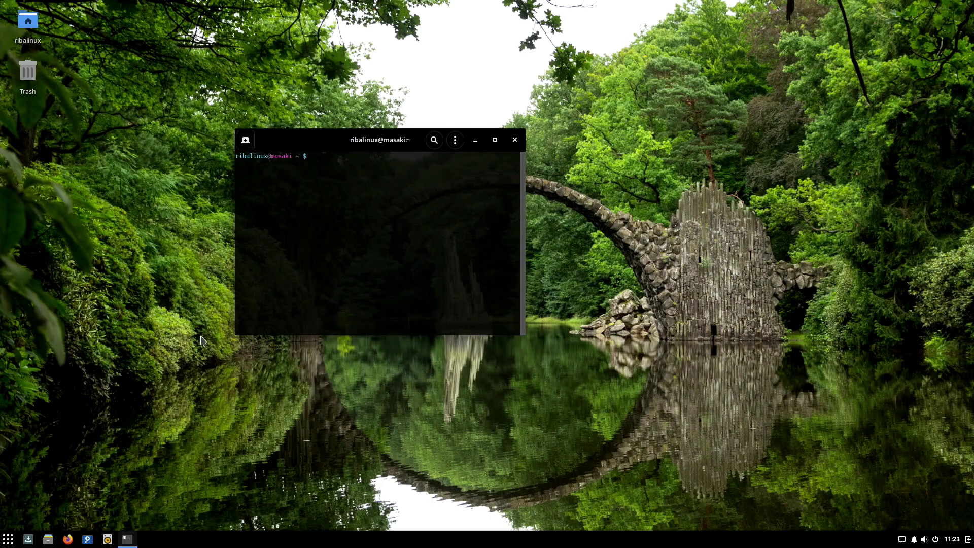
click(50, 539)
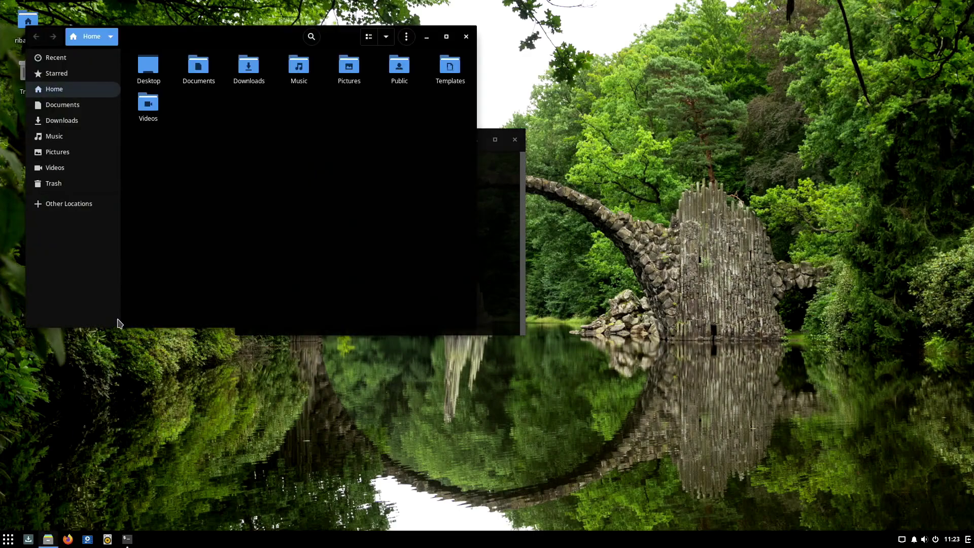
drag(255, 39, 456, 164)
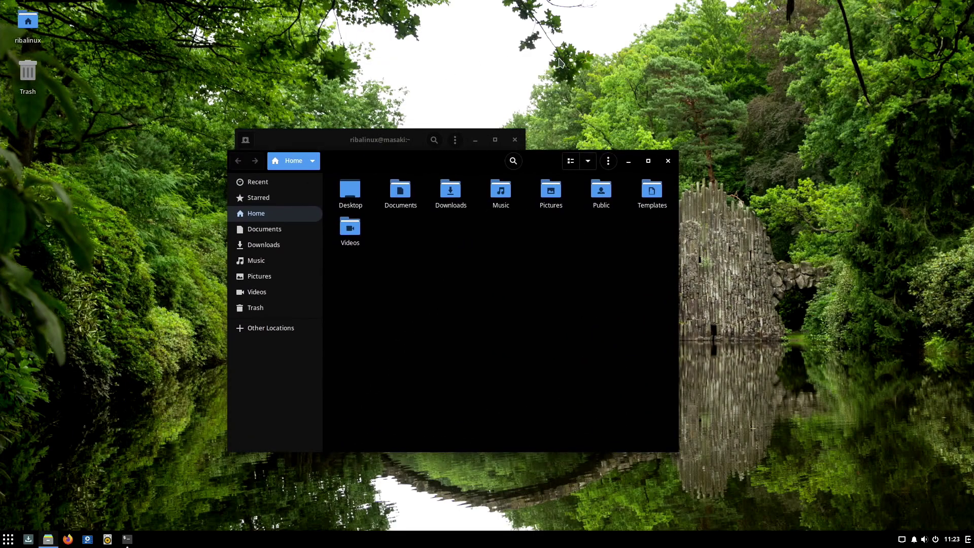
key(alt+Tab)
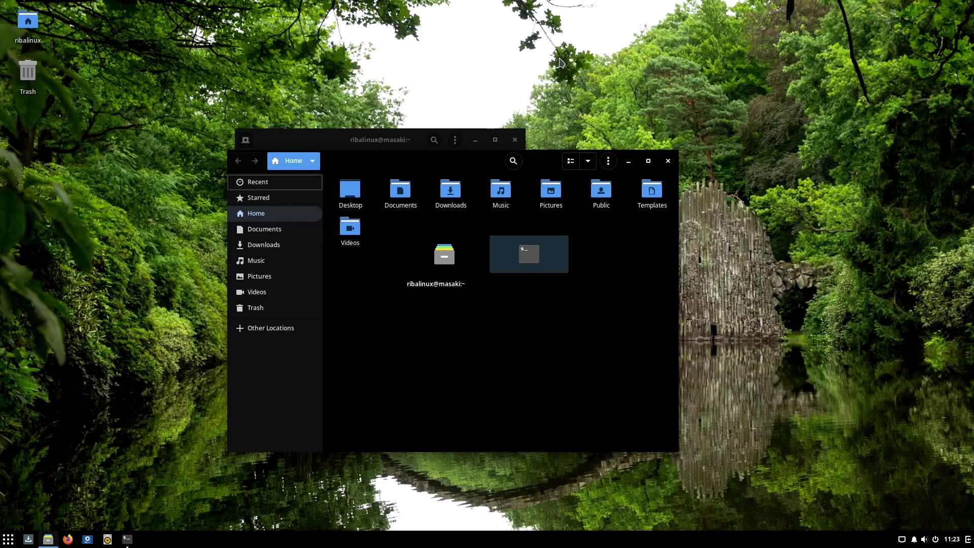
key(alt+Tab)
key(alt+Tab)
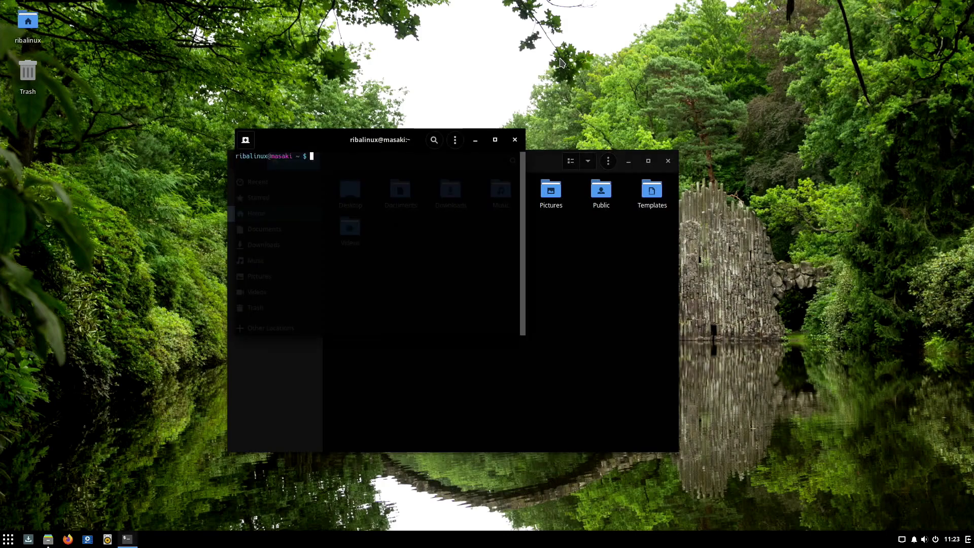
click(539, 156)
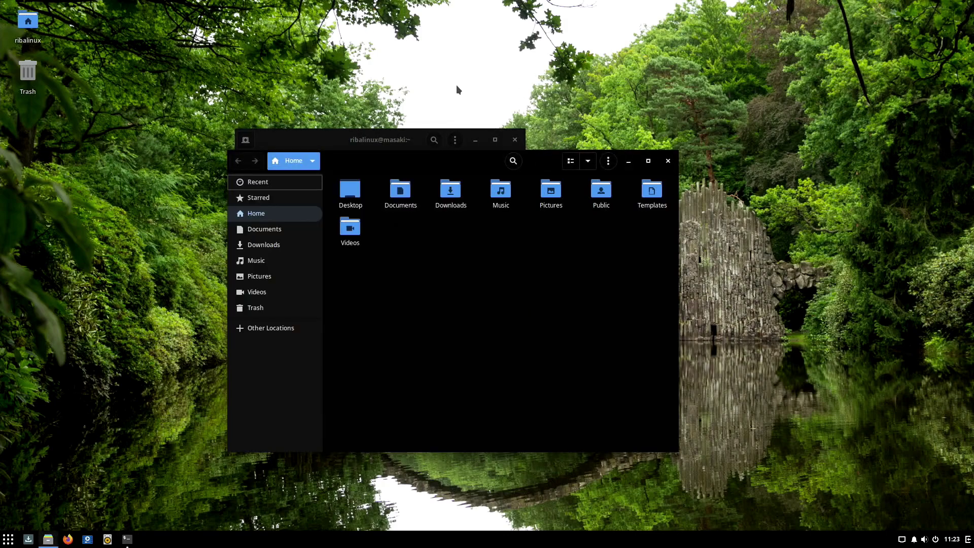
click(394, 136)
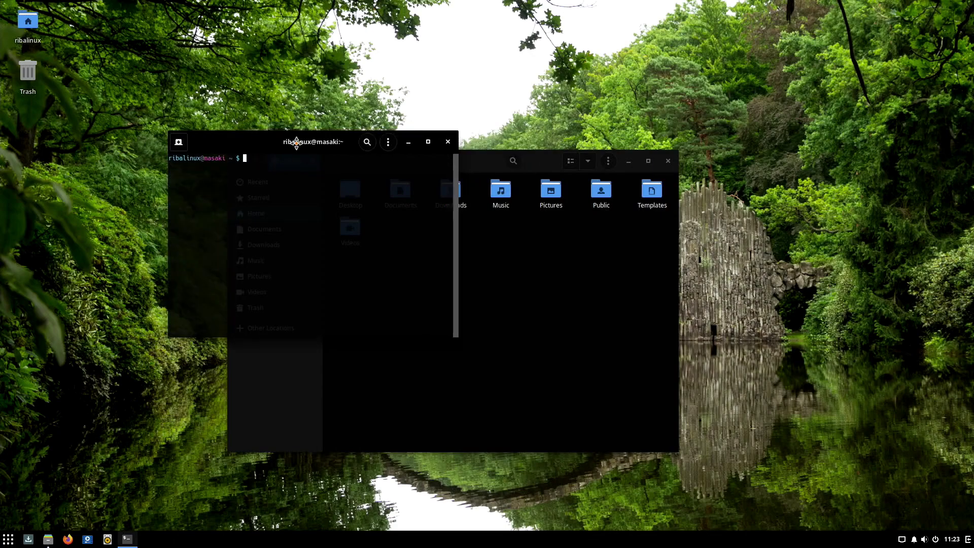
Step: Tile the terminal left and Files right, then cycle Files through maximize, left, restore and right
drag(394, 135, 1, 211)
click(544, 171)
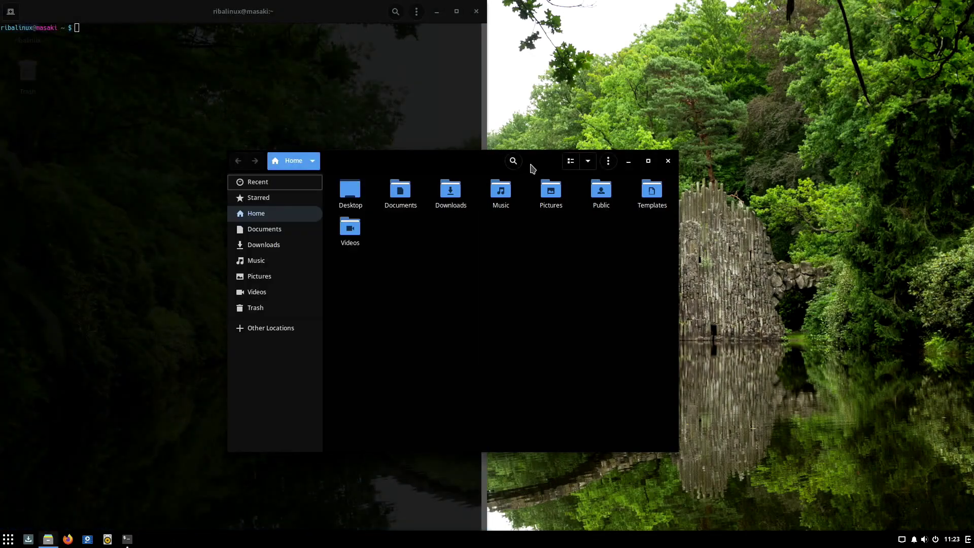
drag(528, 167, 973, 190)
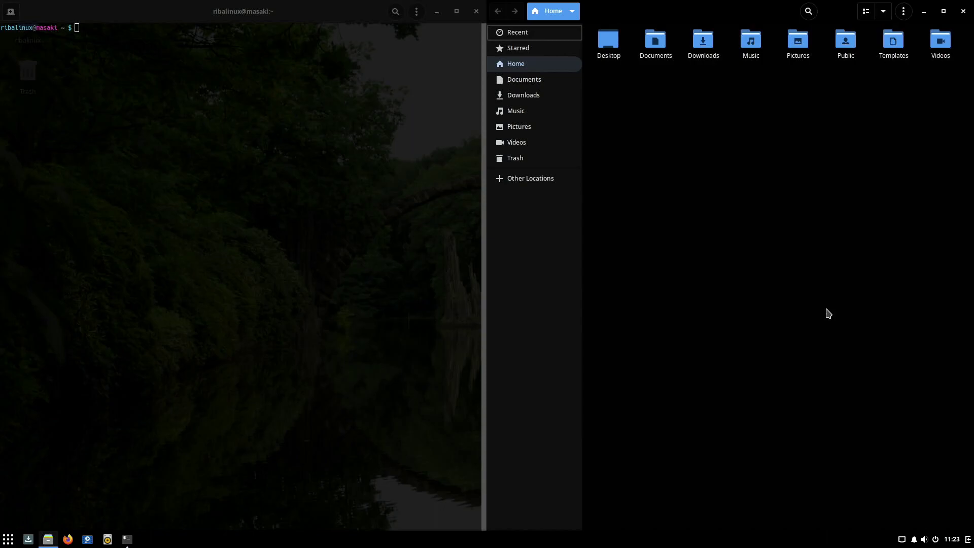
key(super+Up)
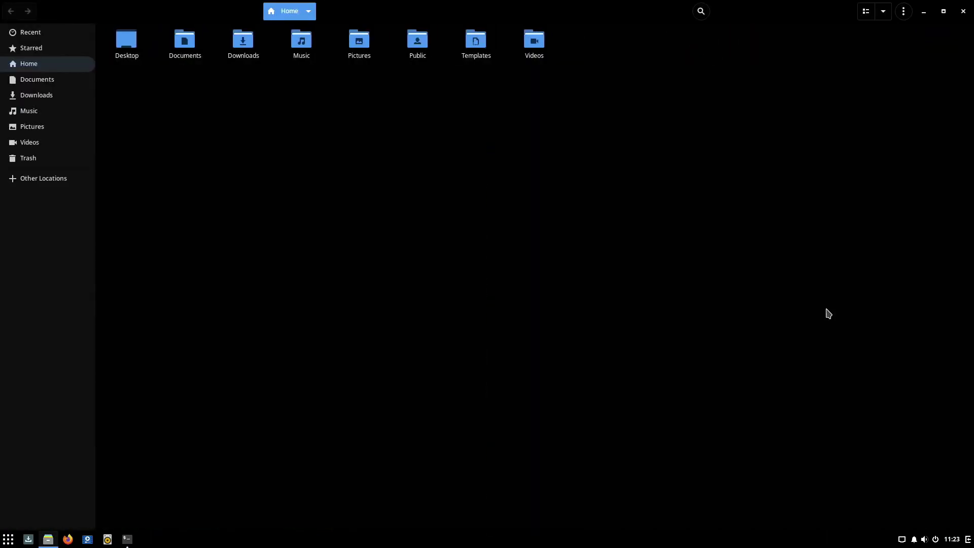
key(super+Left)
key(super+Down)
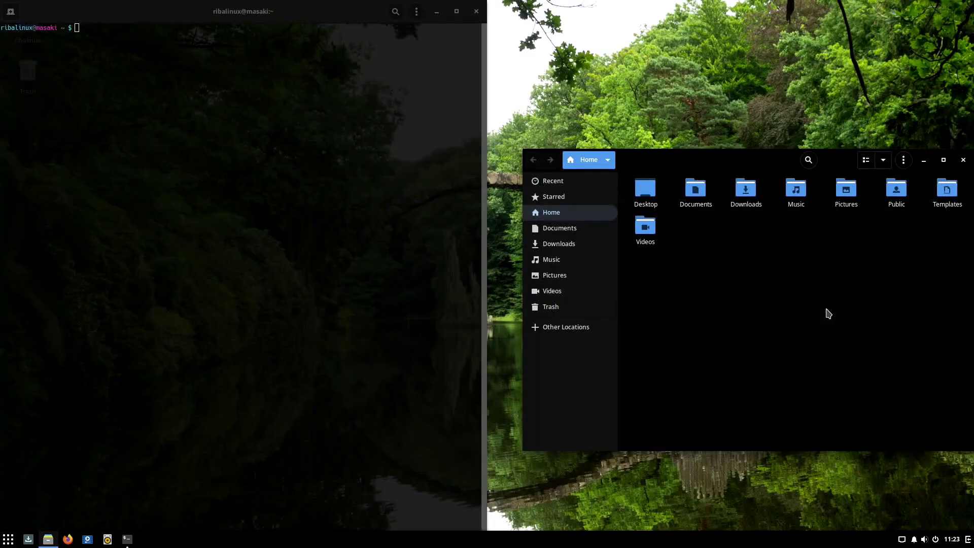
key(super+Right)
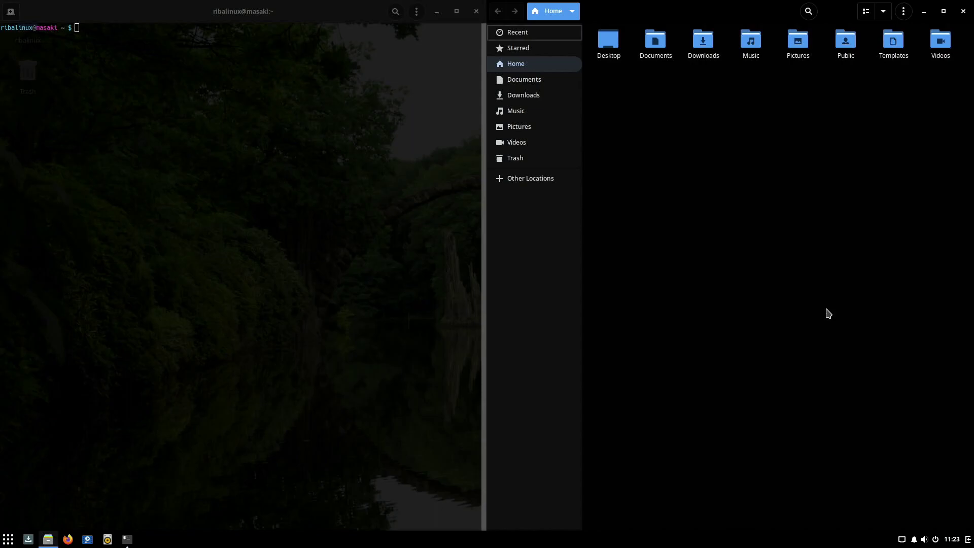
Step: Float Files near the centre, pull the terminal free and close it, and move Files up-left
drag(736, 18, 497, 138)
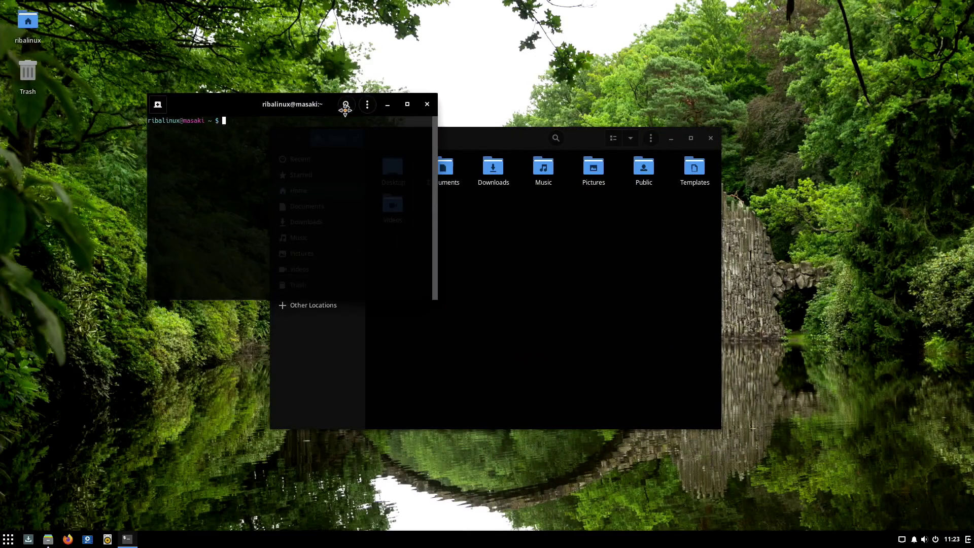
drag(310, 17, 449, 104)
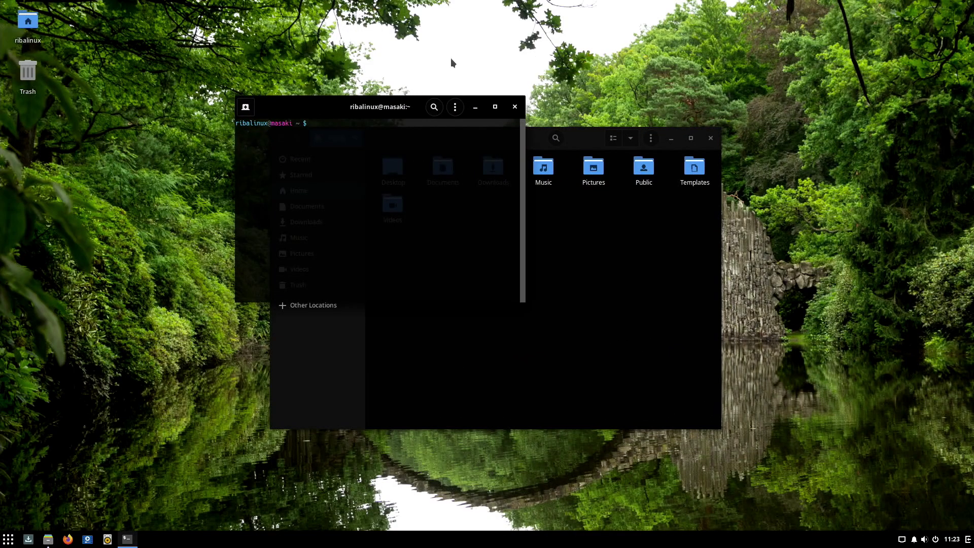
click(515, 104)
drag(598, 141, 503, 127)
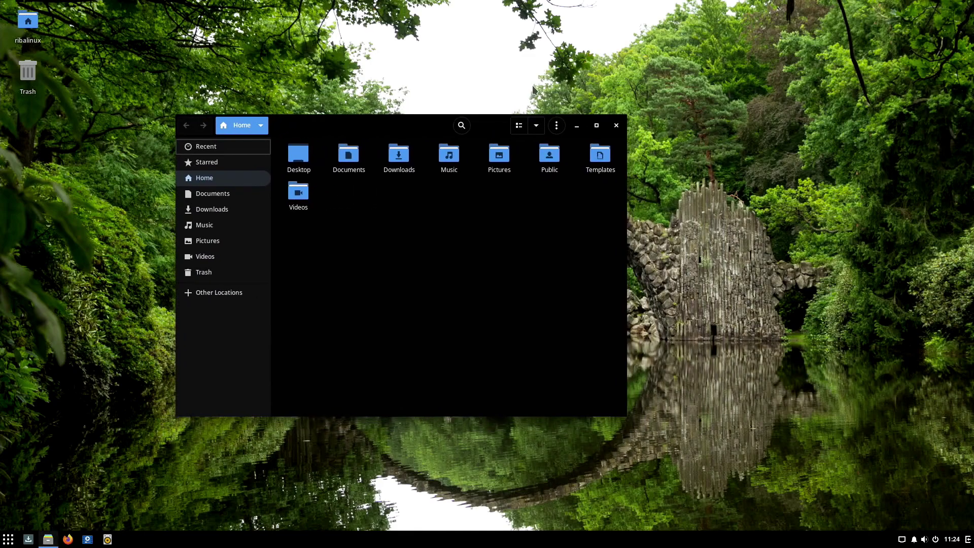
click(557, 127)
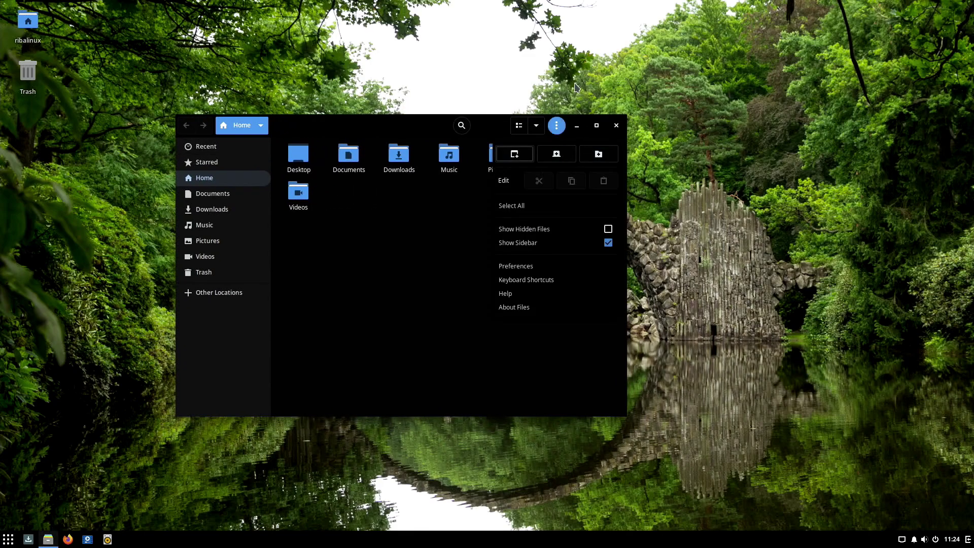
click(556, 127)
click(537, 125)
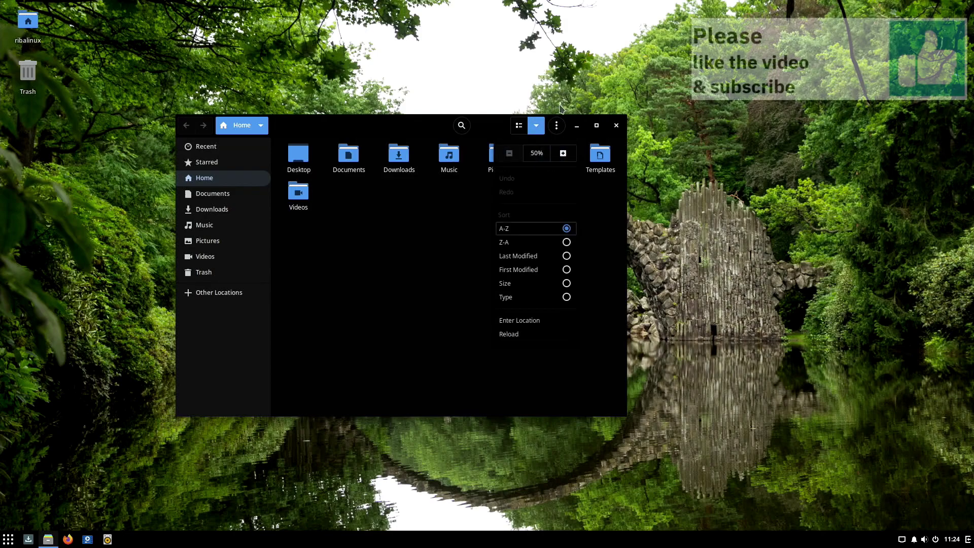
click(563, 153)
click(509, 153)
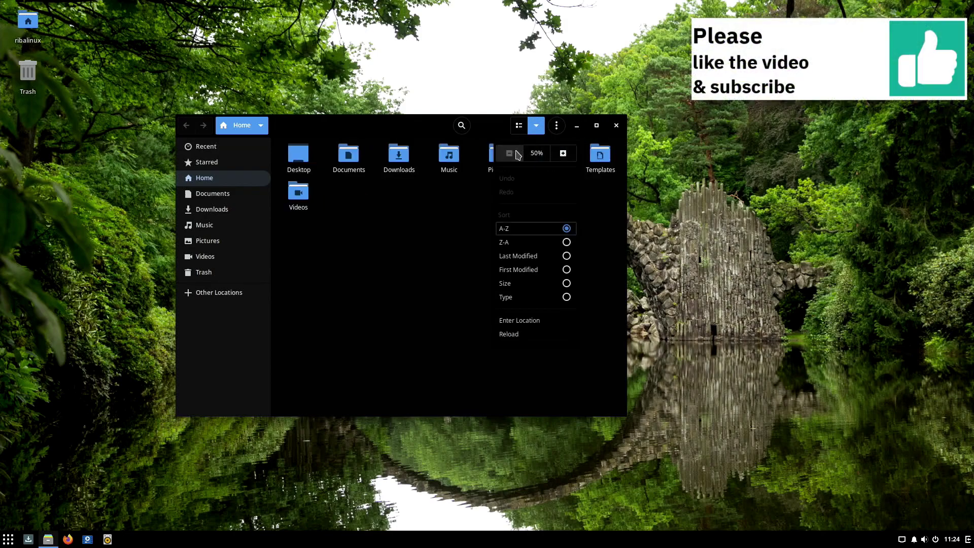
click(535, 126)
click(518, 125)
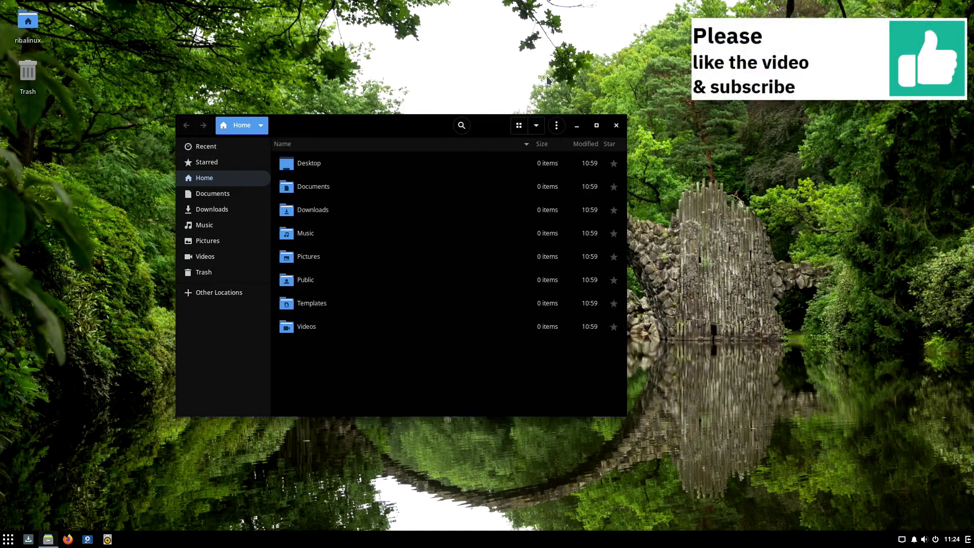
click(518, 125)
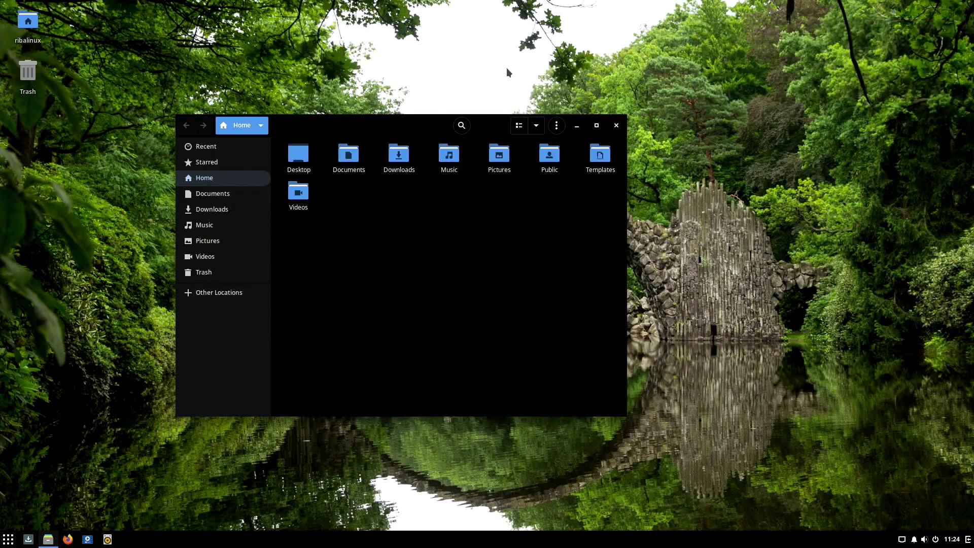
click(462, 124)
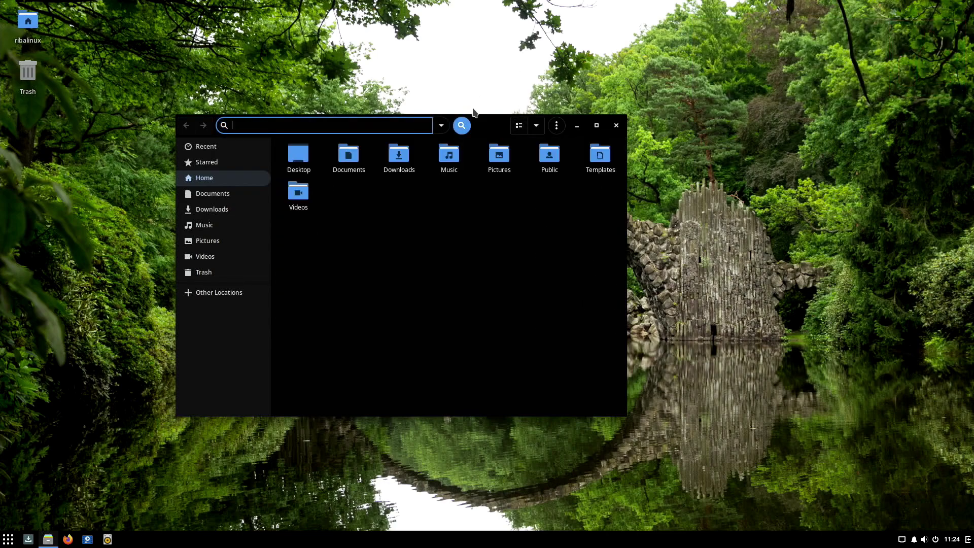
click(461, 125)
click(596, 126)
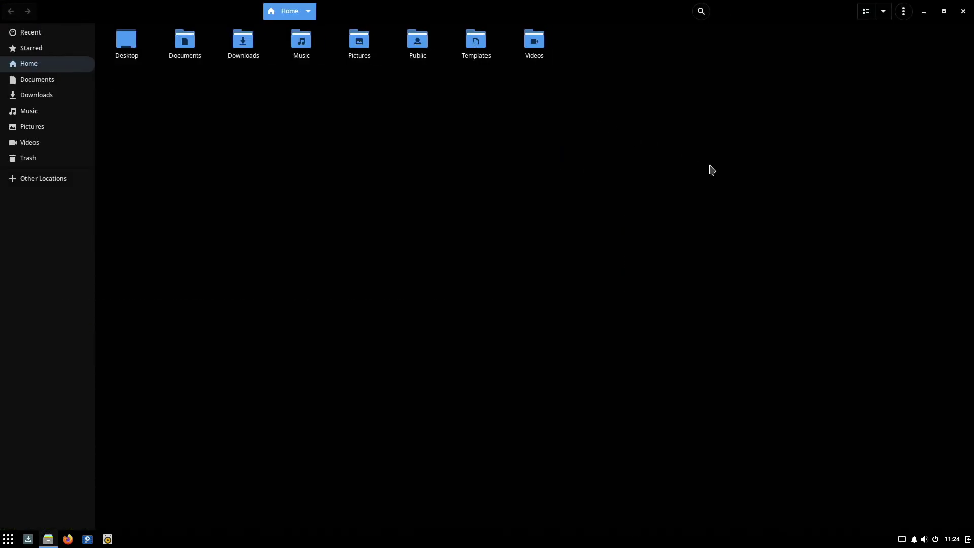
click(942, 10)
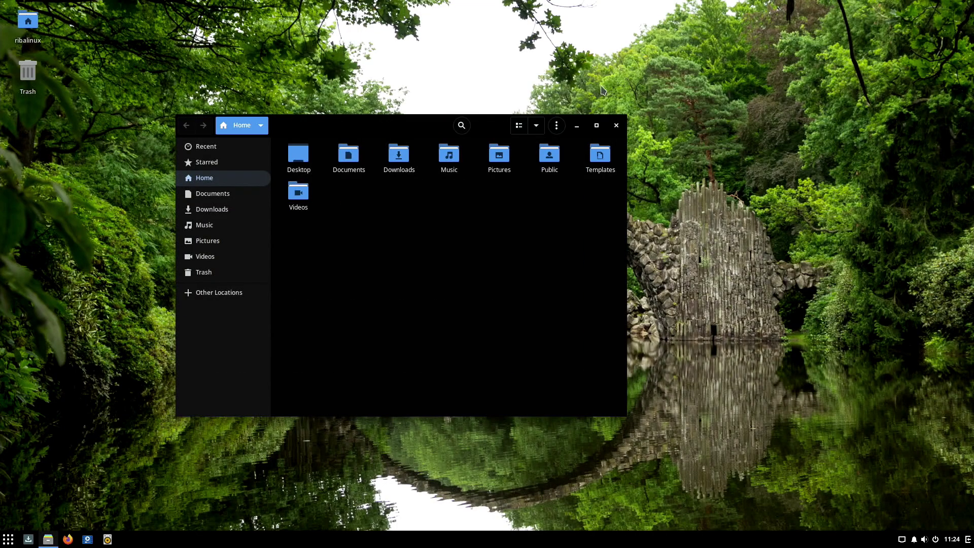
click(575, 125)
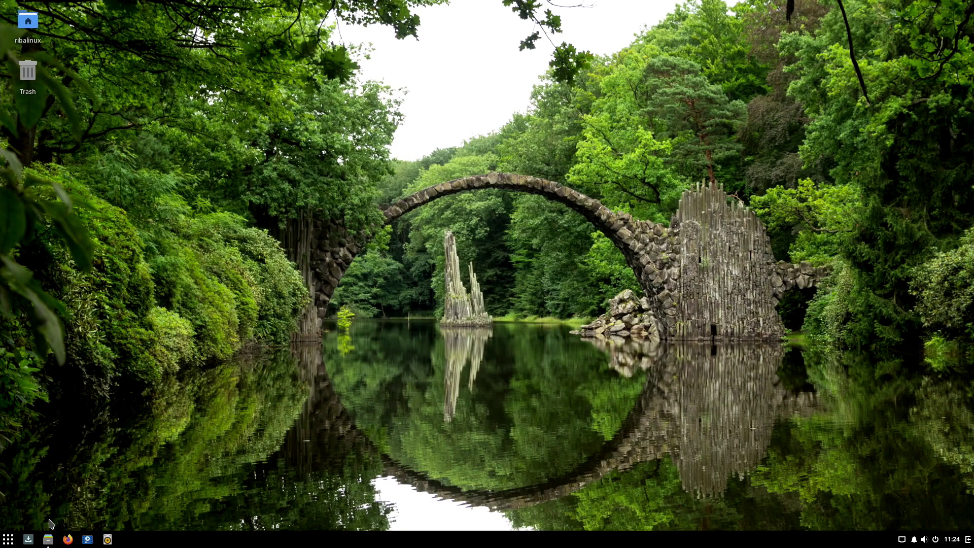
click(48, 539)
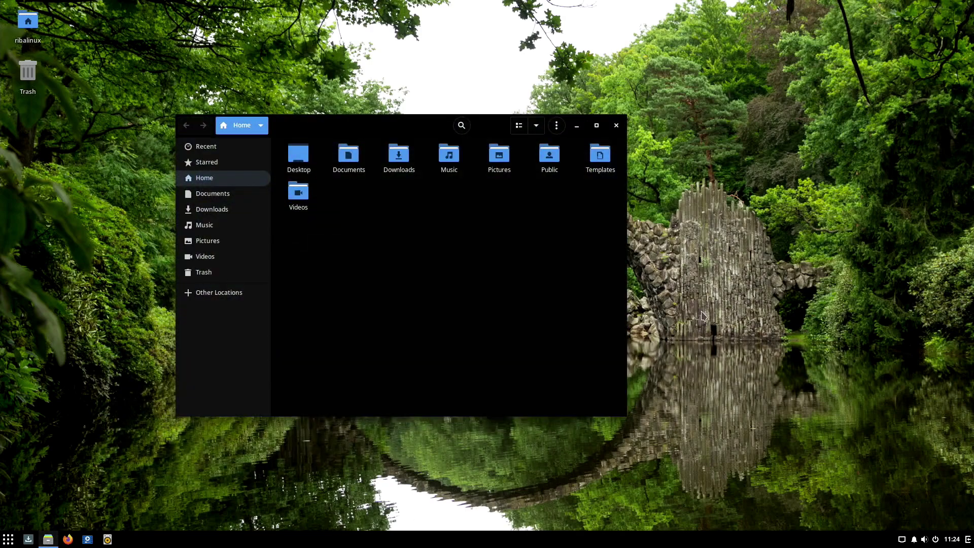
click(48, 539)
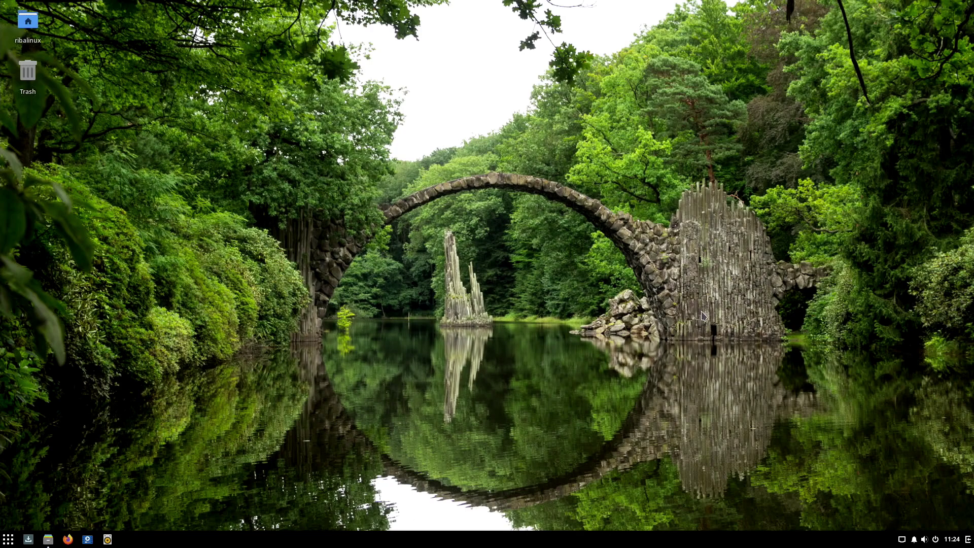
click(48, 539)
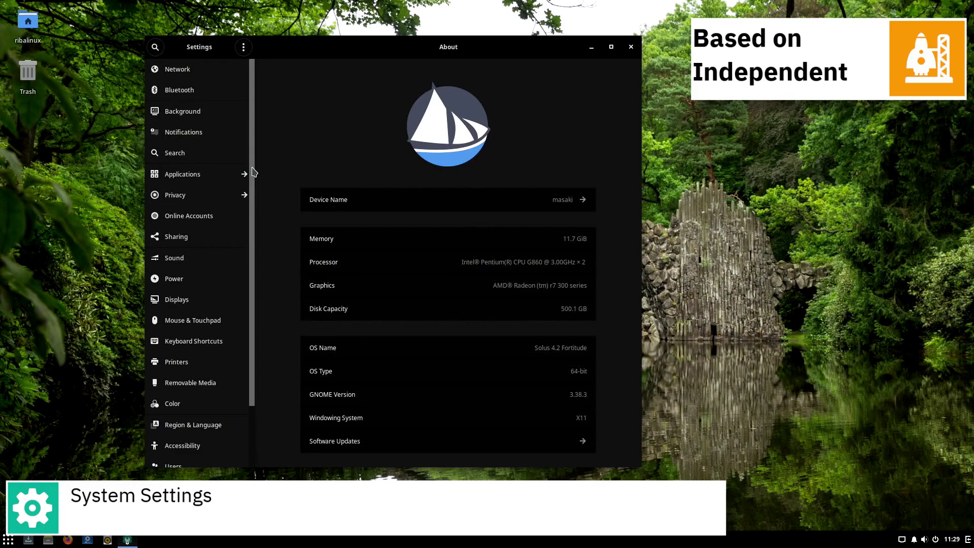
scroll(253, 172, down, 3)
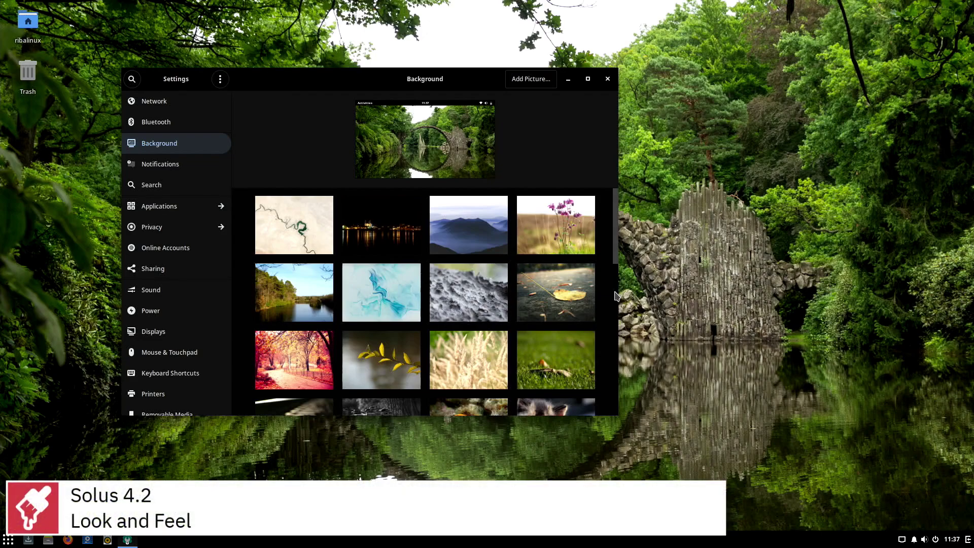
scroll(616, 295, down, 1)
scroll(617, 295, down, 2)
scroll(616, 295, down, 2)
scroll(616, 295, down, 1)
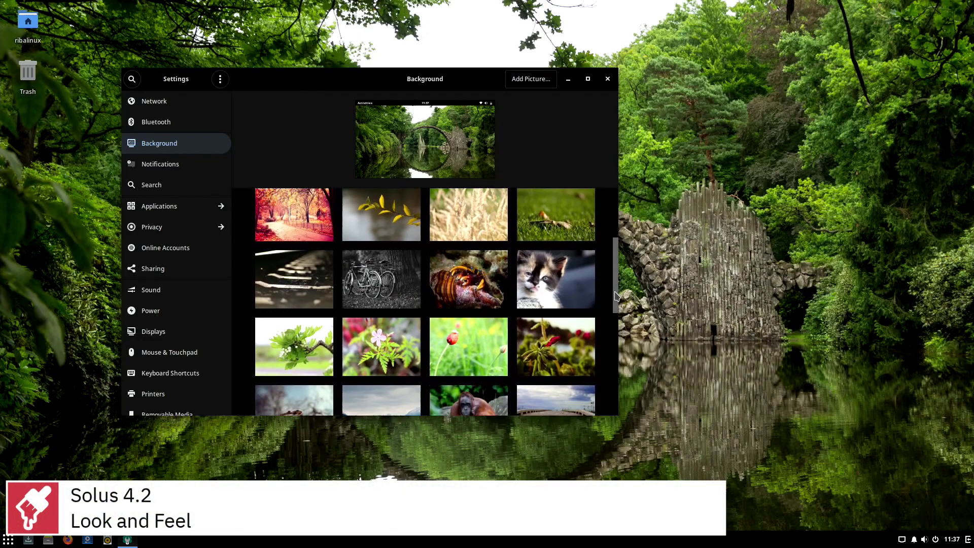
scroll(616, 296, down, 1)
scroll(616, 295, down, 1)
scroll(616, 295, down, 1)
scroll(617, 296, down, 1)
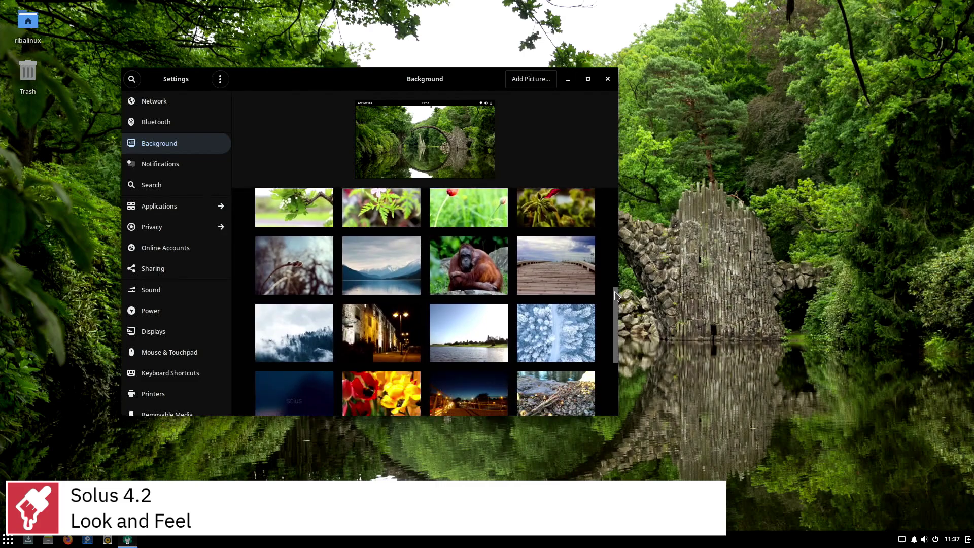
scroll(616, 295, down, 1)
scroll(617, 295, down, 2)
scroll(617, 296, down, 1)
scroll(617, 295, down, 1)
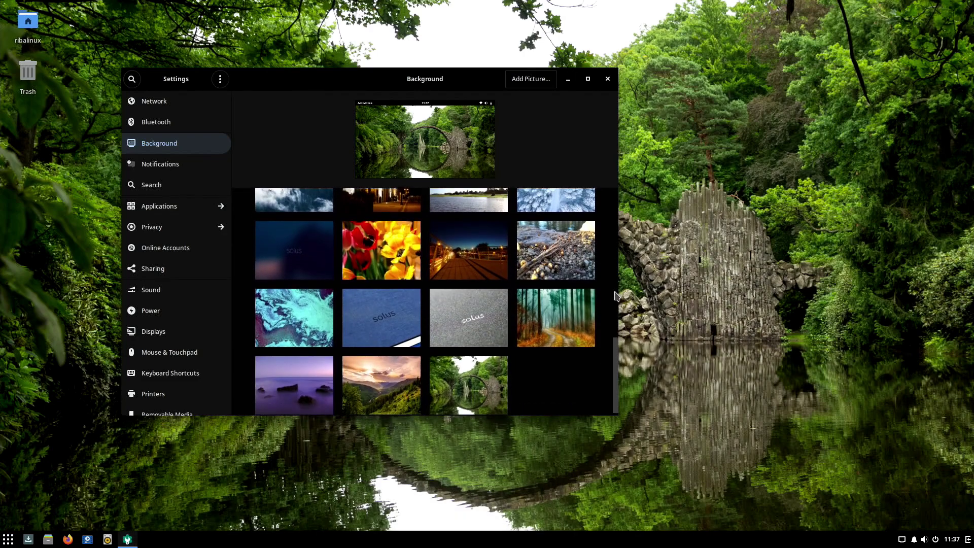
scroll(617, 295, down, 1)
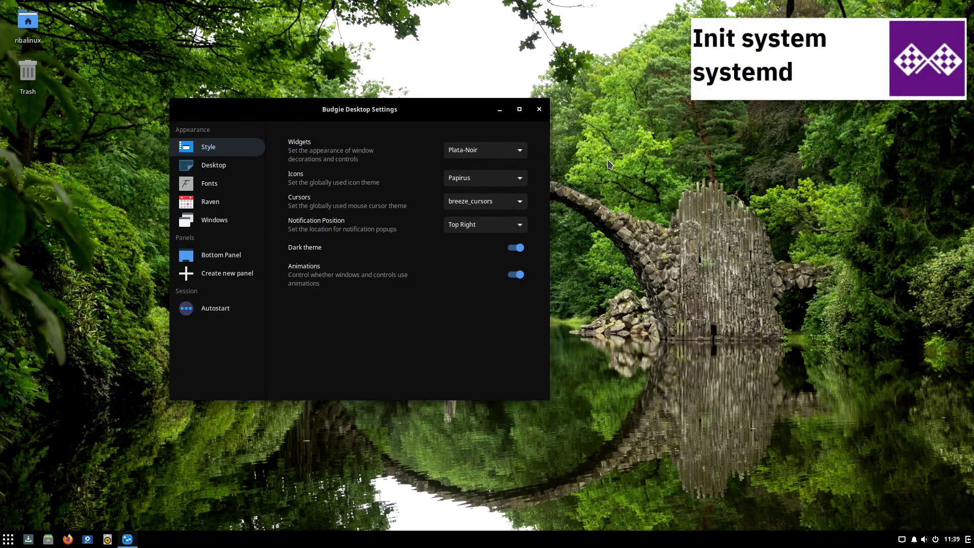
Step: Open and close the widget, icon, cursor and notification-position lists, keeping Plata-Noir, Papirus and breeze_cursors
click(522, 150)
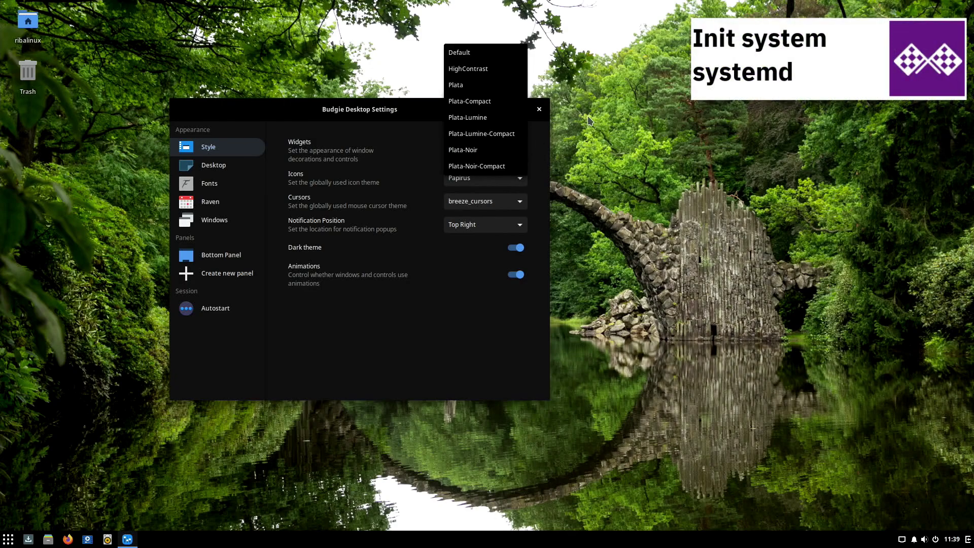
click(588, 120)
click(522, 177)
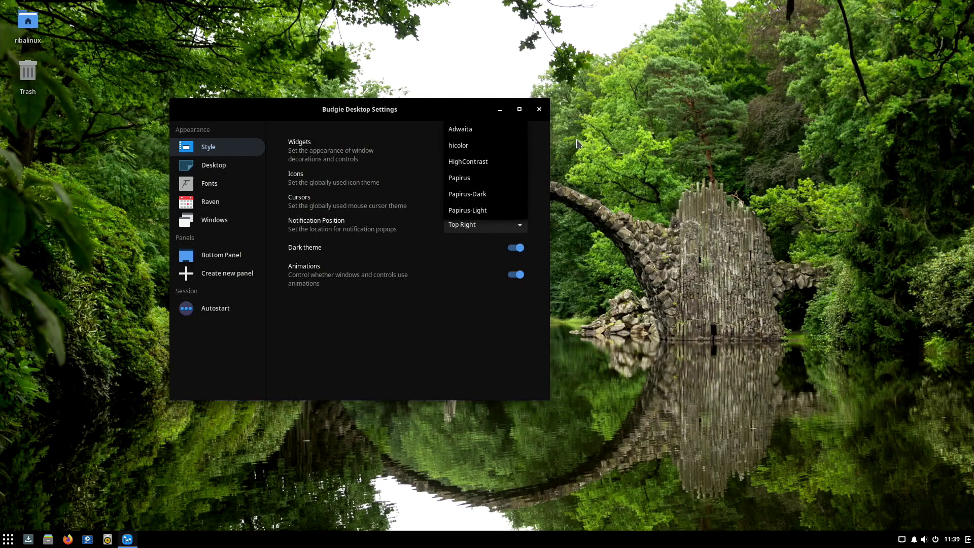
click(576, 140)
click(524, 202)
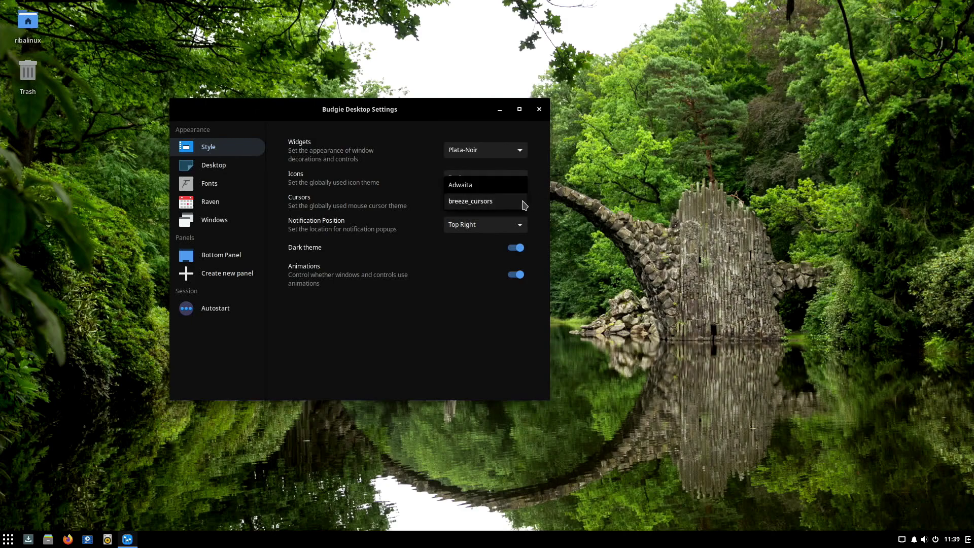
click(573, 182)
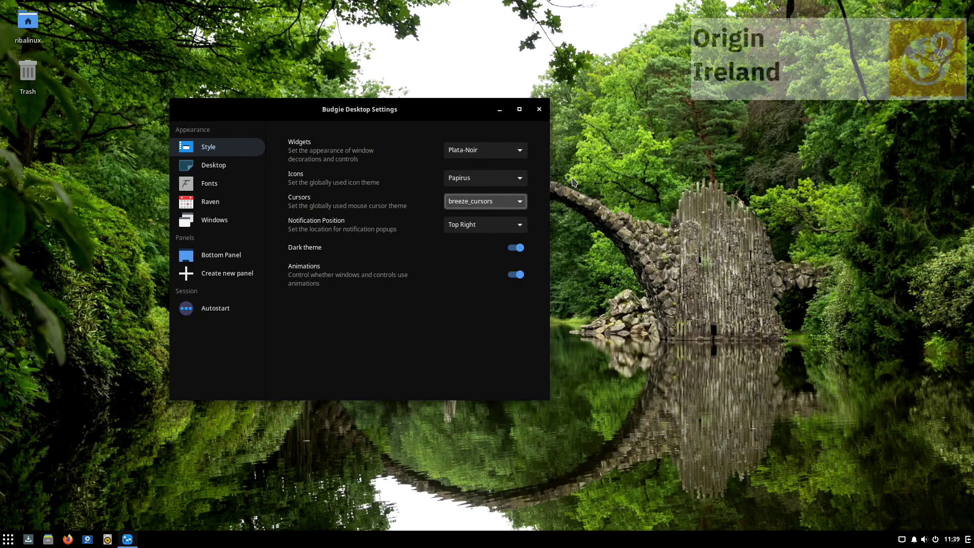
click(522, 225)
click(580, 201)
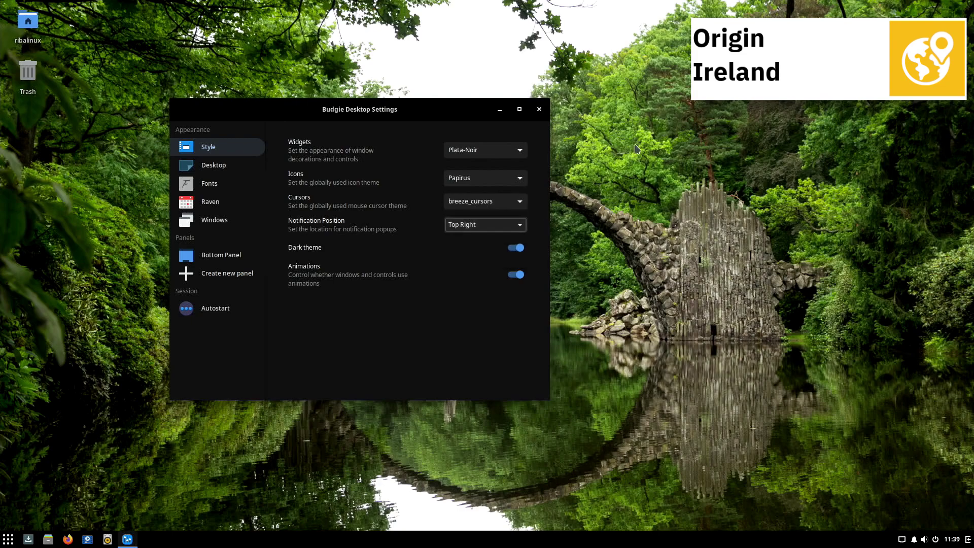
Step: Browse the Desktop, Fonts, Raven, Windows, Bottom Panel and Autostart settings pages
click(177, 166)
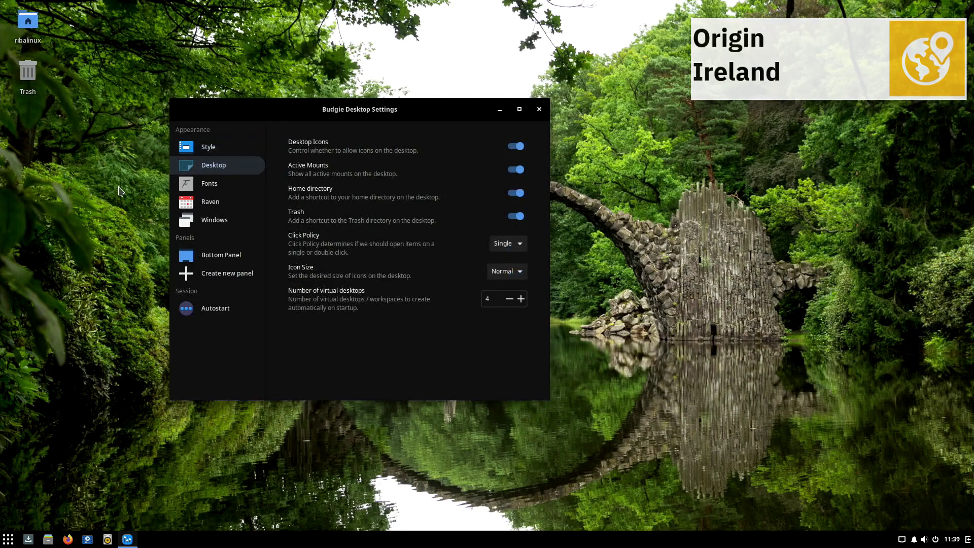
click(183, 183)
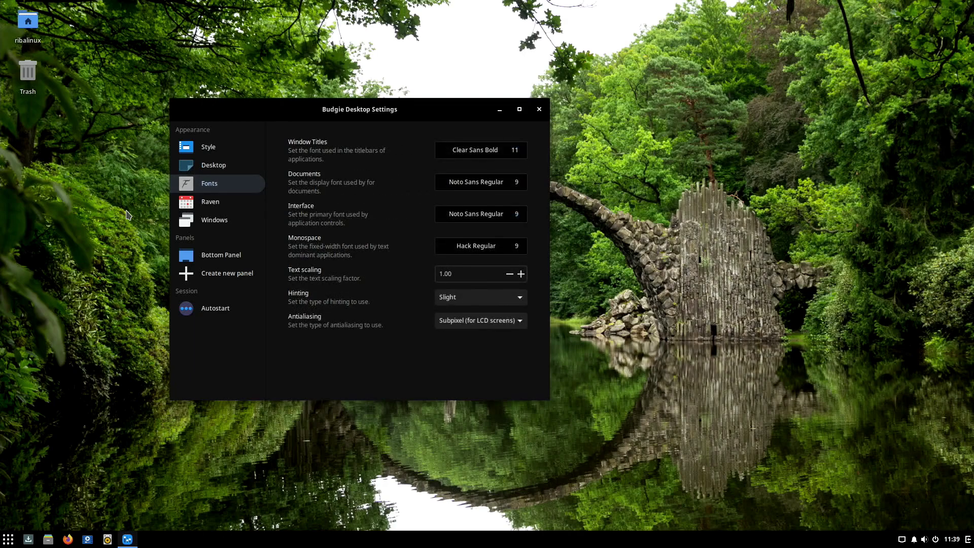
click(191, 202)
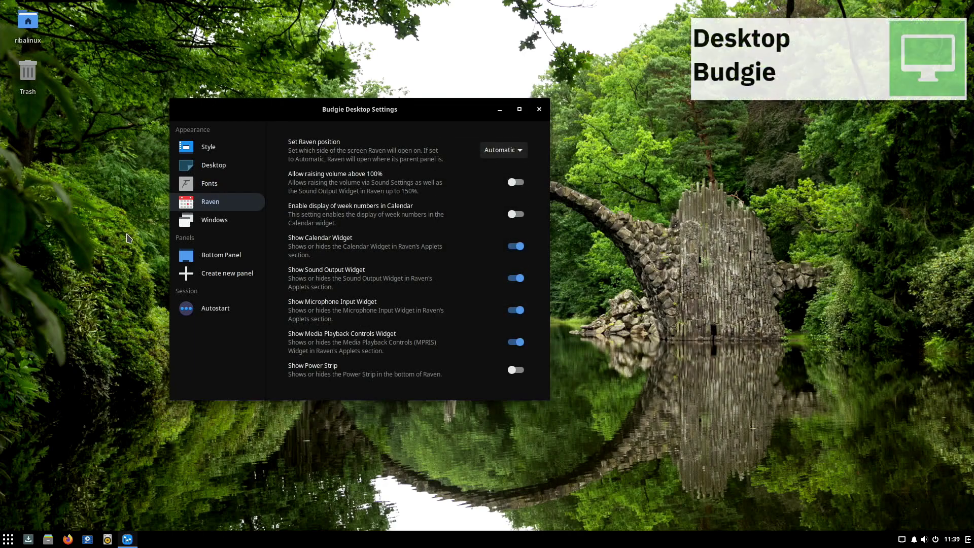
key(Down)
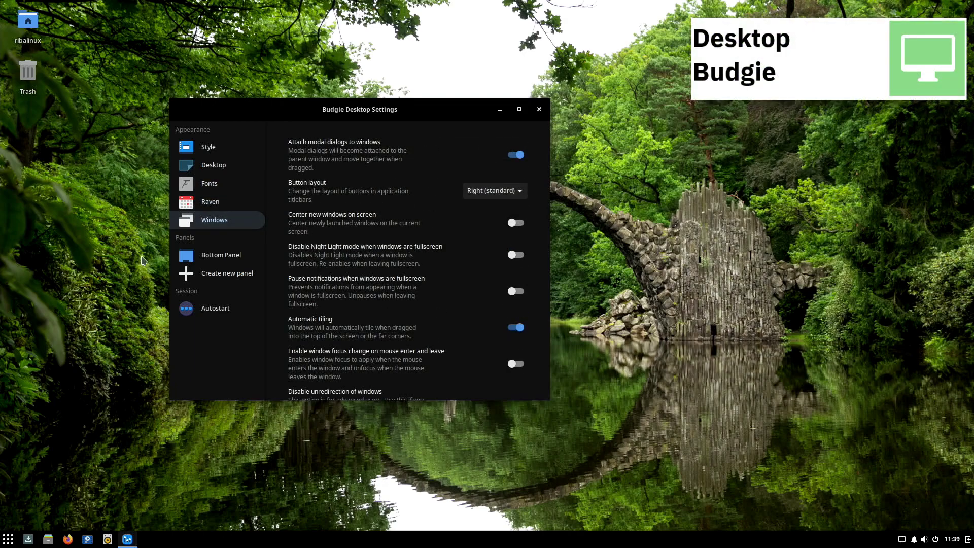
key(Down)
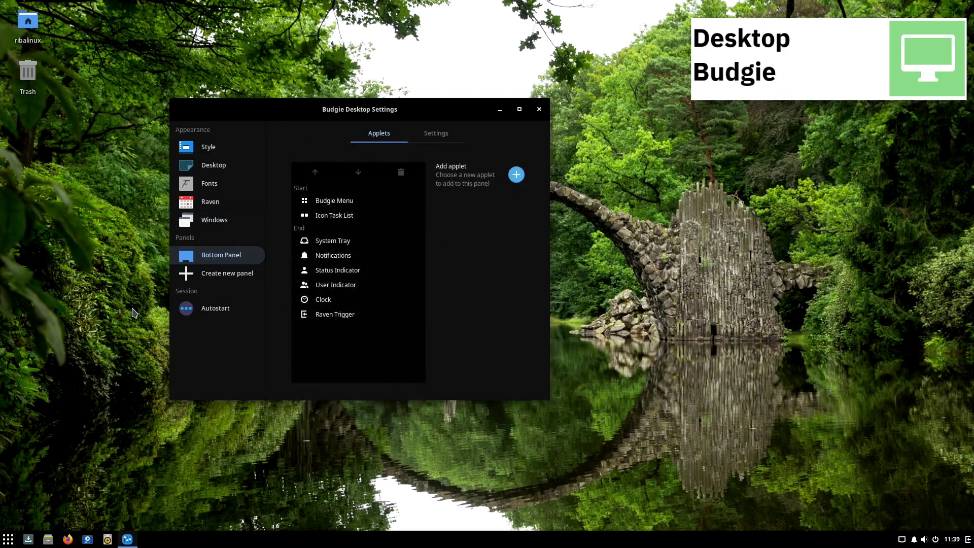
key(Down)
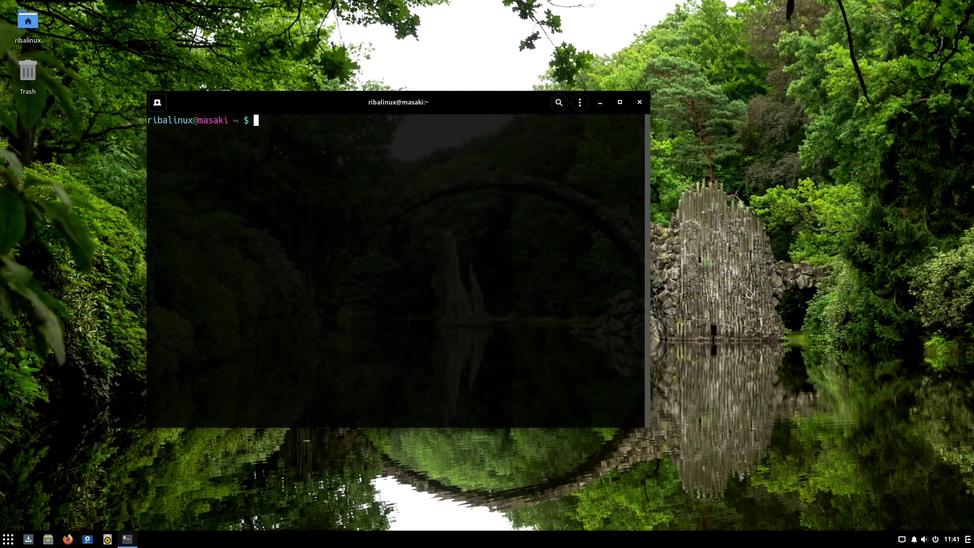
text(sudo )
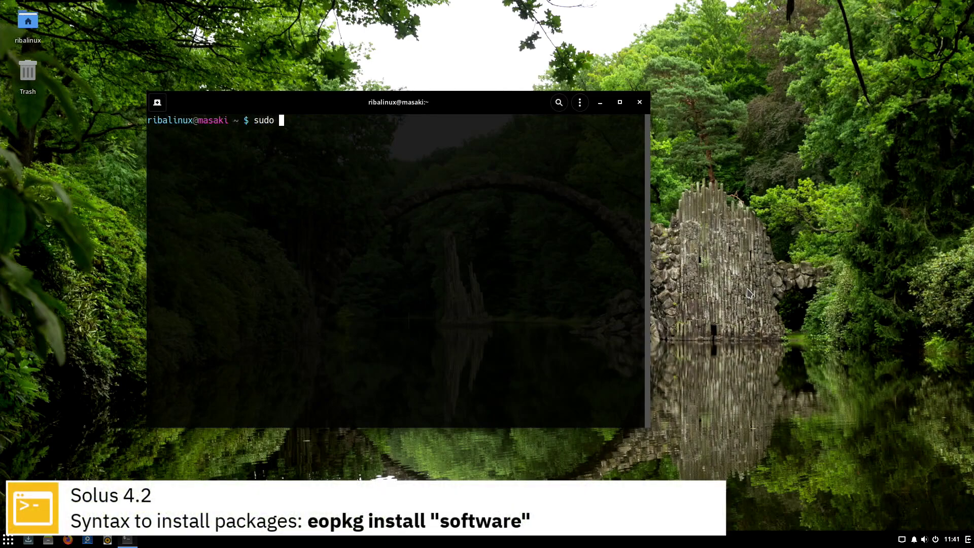
text(eopkg)
text( install )
text(mc)
Step: Run 'sudo eopkg install mc', accept the slang dependency, and clear the screen with Ctrl+L
key(Return)
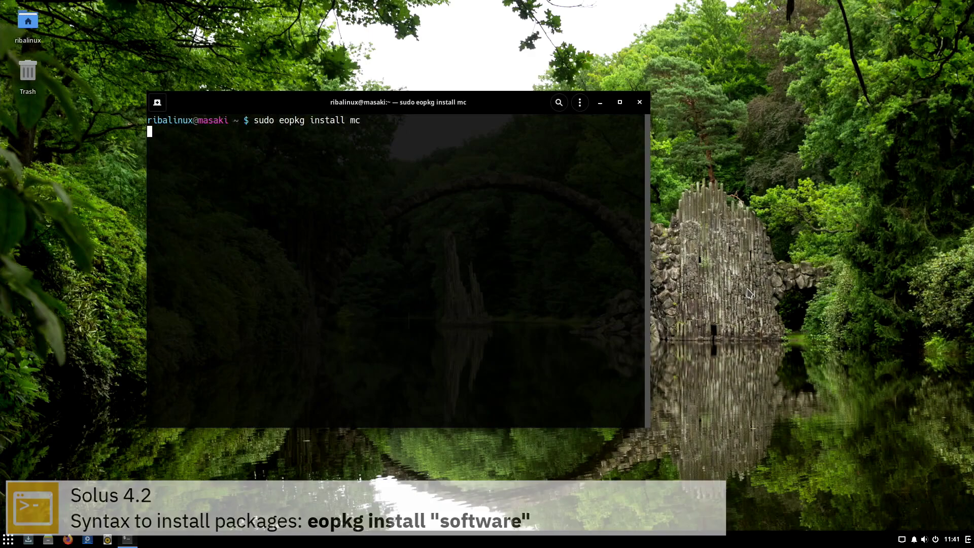
text(y)
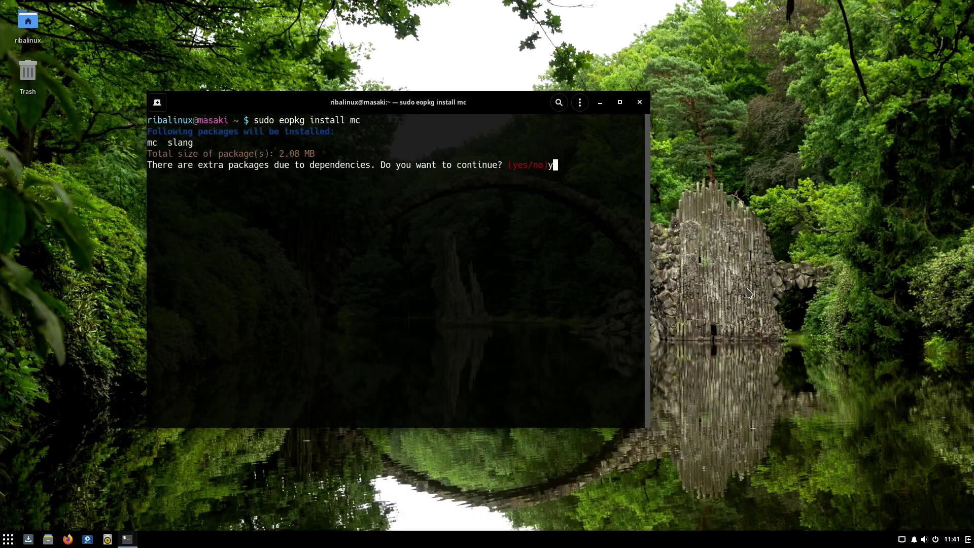
text(es)
key(Return)
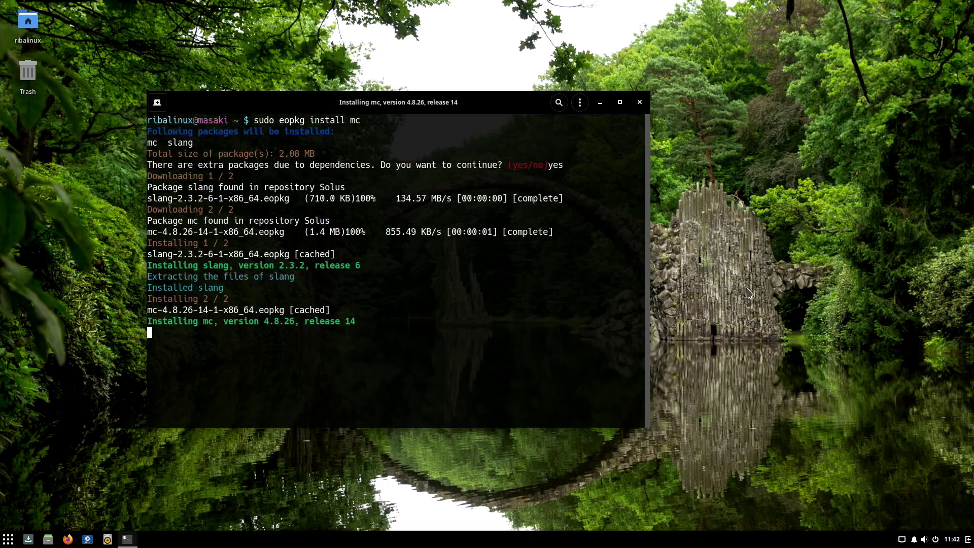
key(ctrl+l)
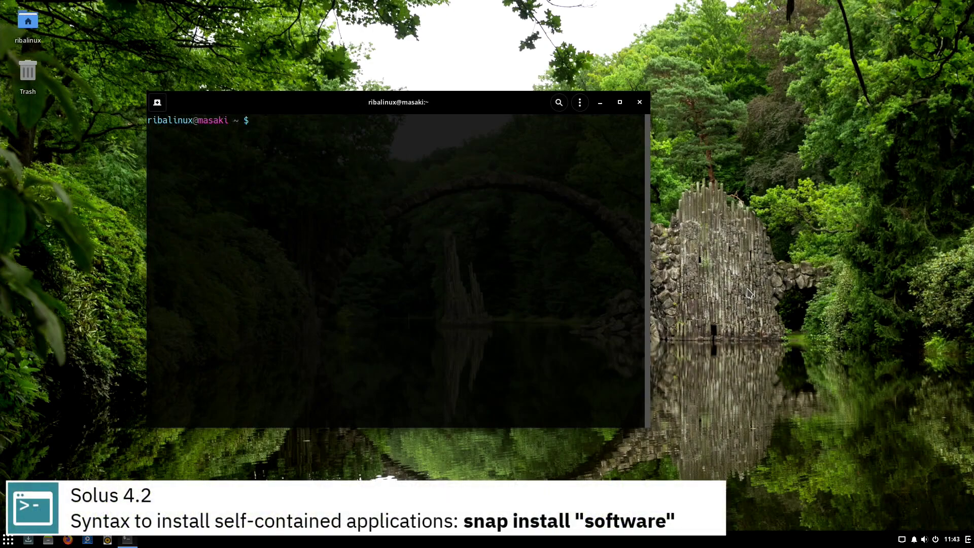
text(sudo snap)
text( install )
text(spotify)
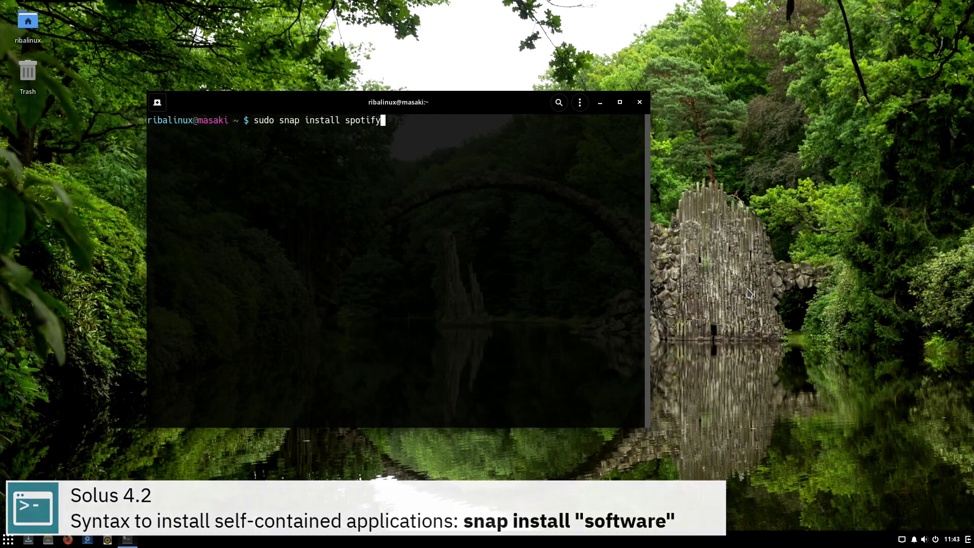
Step: Run 'sudo snap install spotify' and wait for the prompt to return
key(Return)
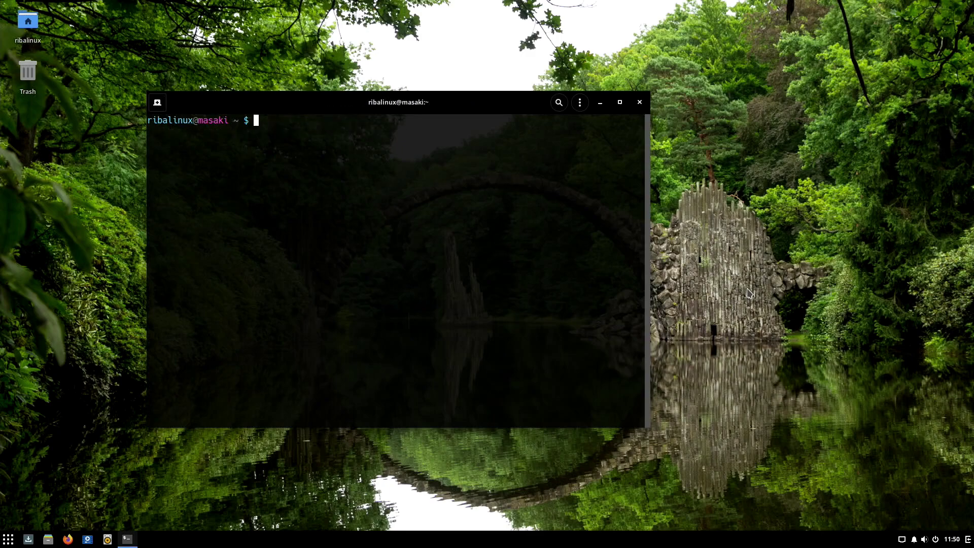
text(uname)
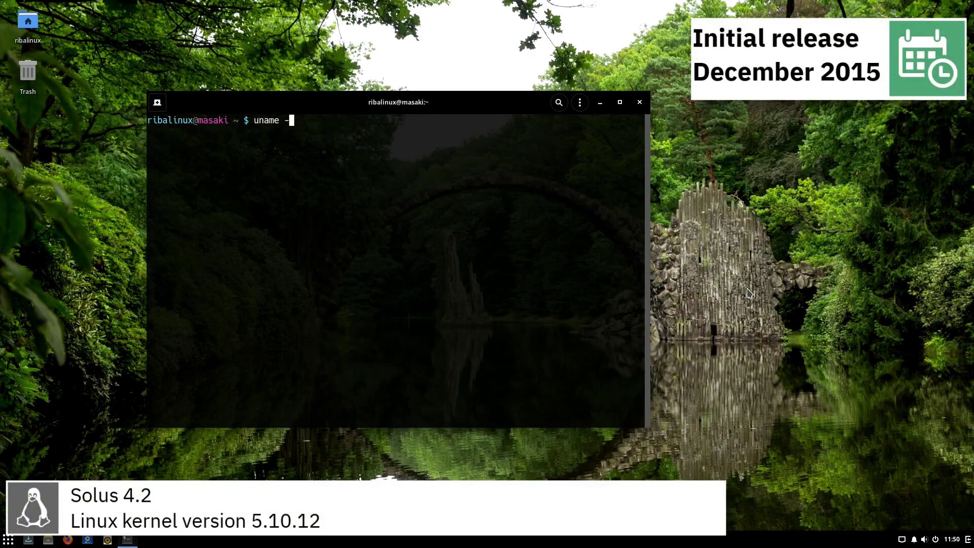
text(a)
Step: Print the Linux 5.10.12 x86_64 kernel details with 'uname -a', then close the terminal with Ctrl+D
key(Return)
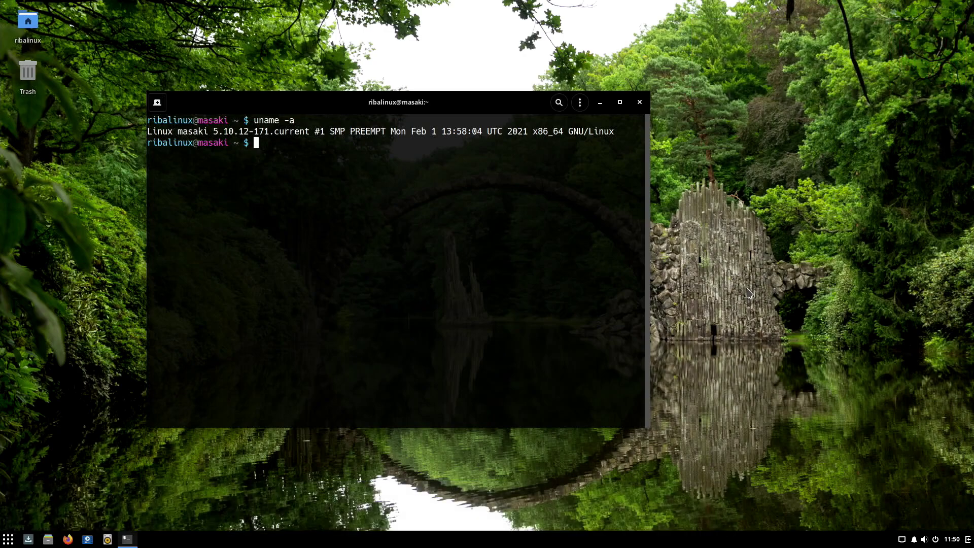
key(ctrl+d)
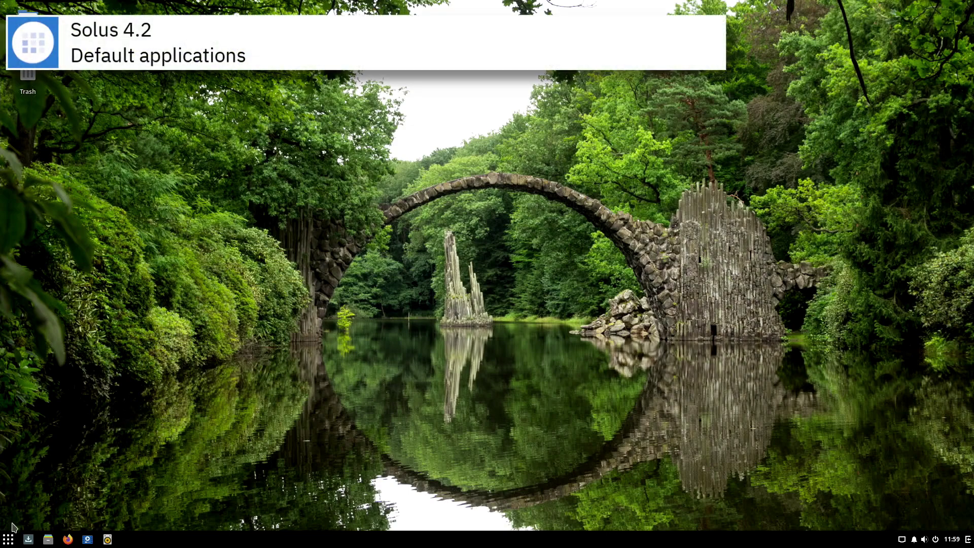
Step: Launch Text Editor from the menu's Accessories category and close it
click(9, 540)
click(39, 289)
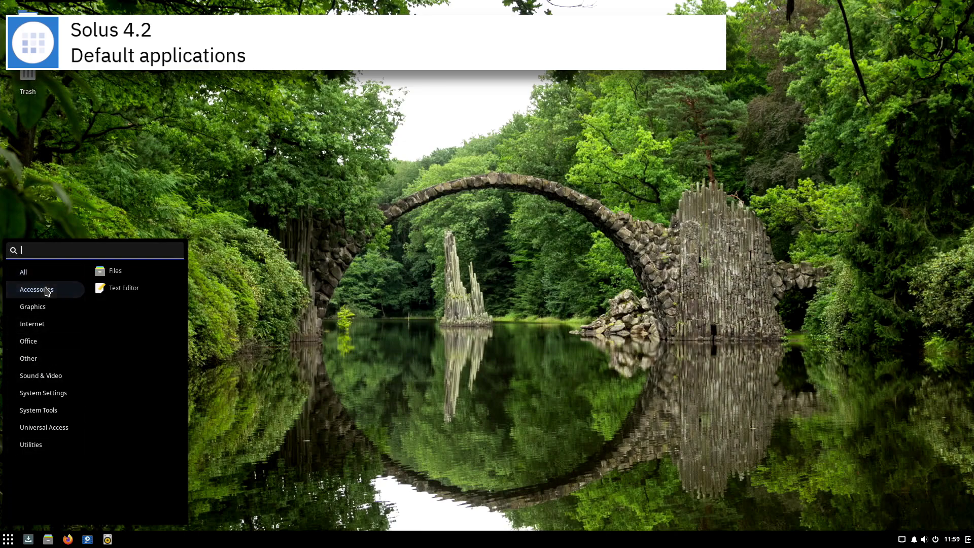
click(146, 292)
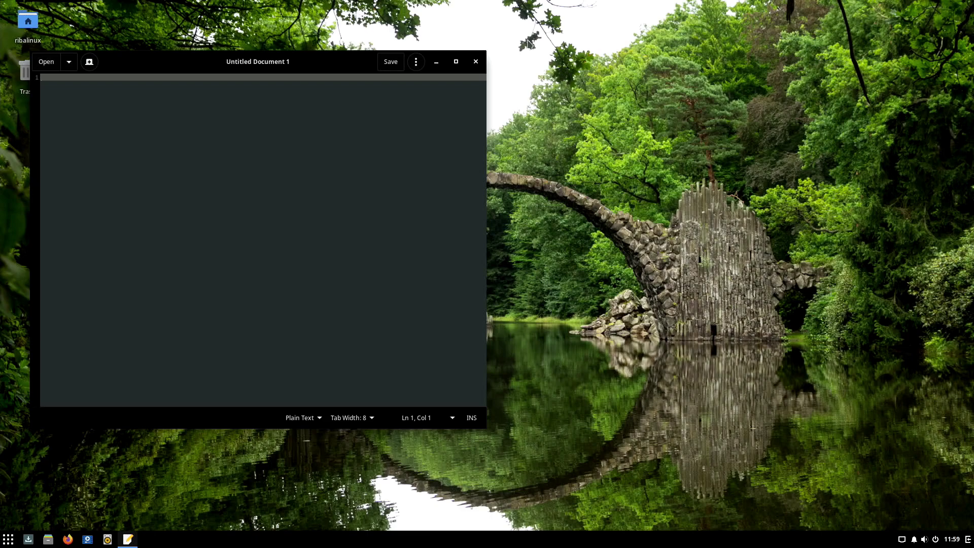
click(476, 60)
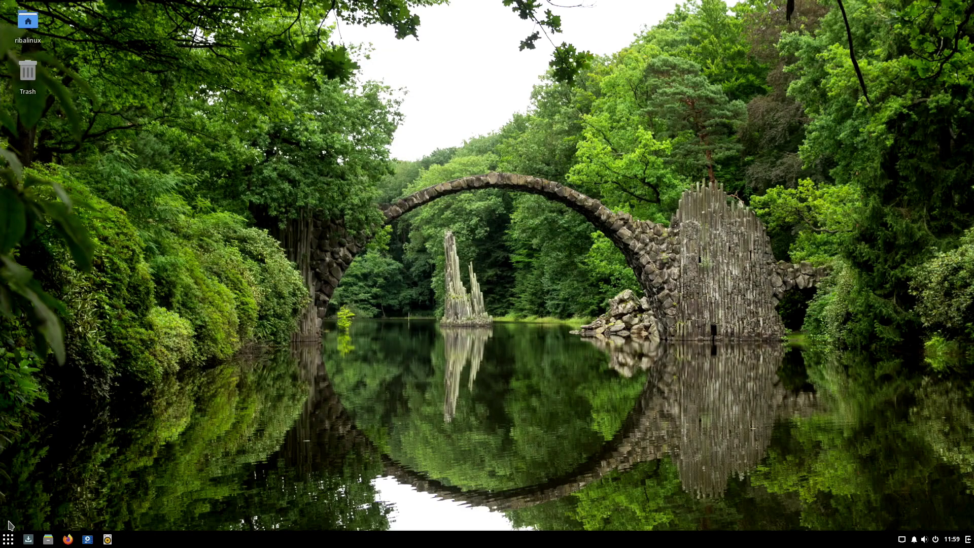
Step: Launch Image Viewer from the menu's Graphics category and close it
click(8, 540)
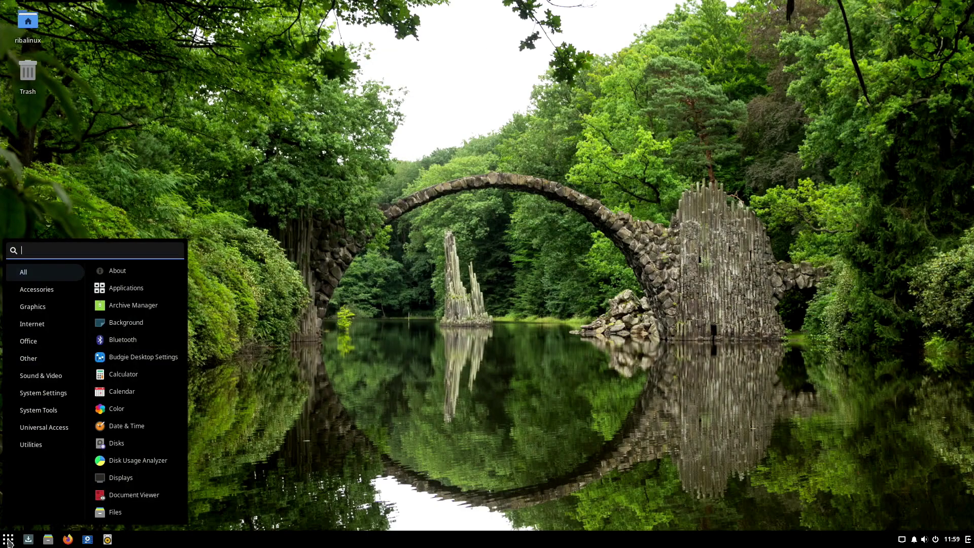
click(33, 306)
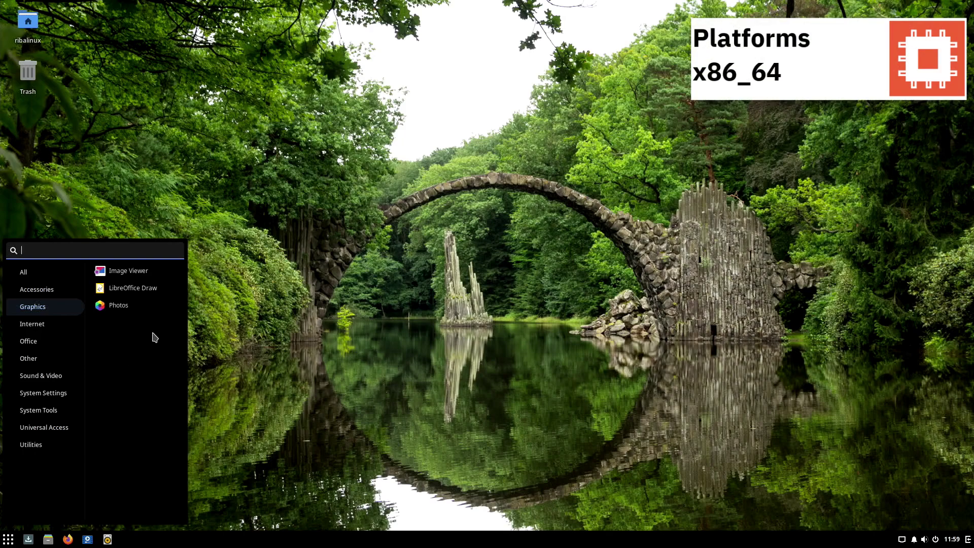
click(156, 273)
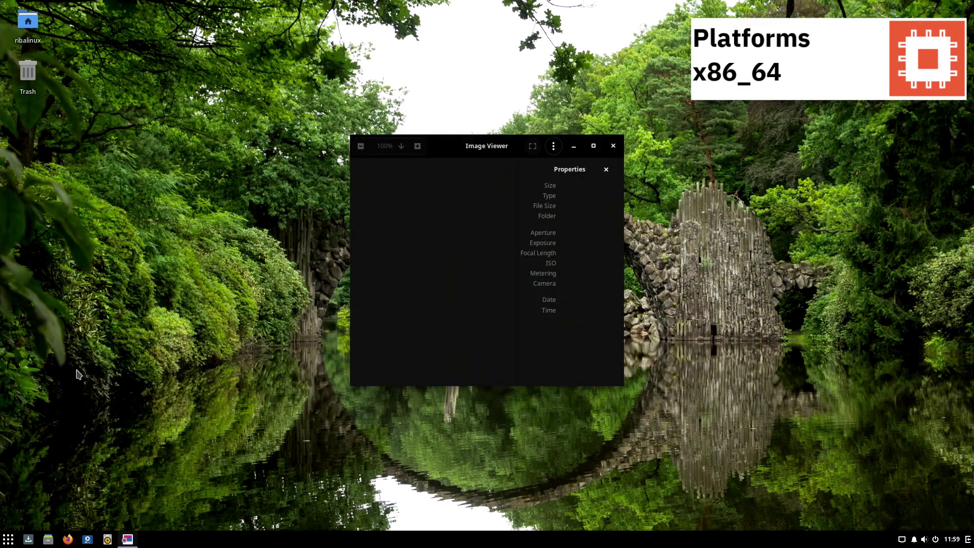
click(613, 145)
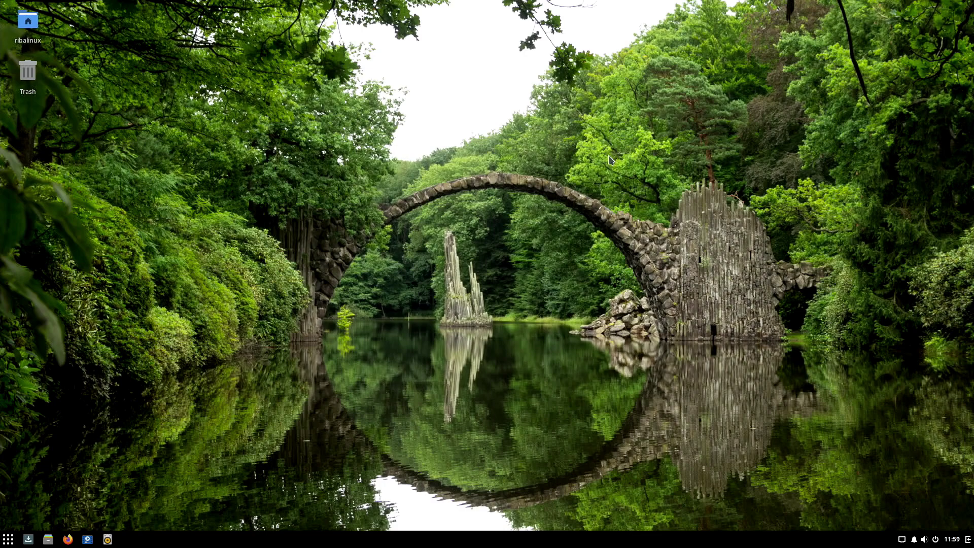
Step: Launch Firefox from the menu's Internet category and close it
click(8, 539)
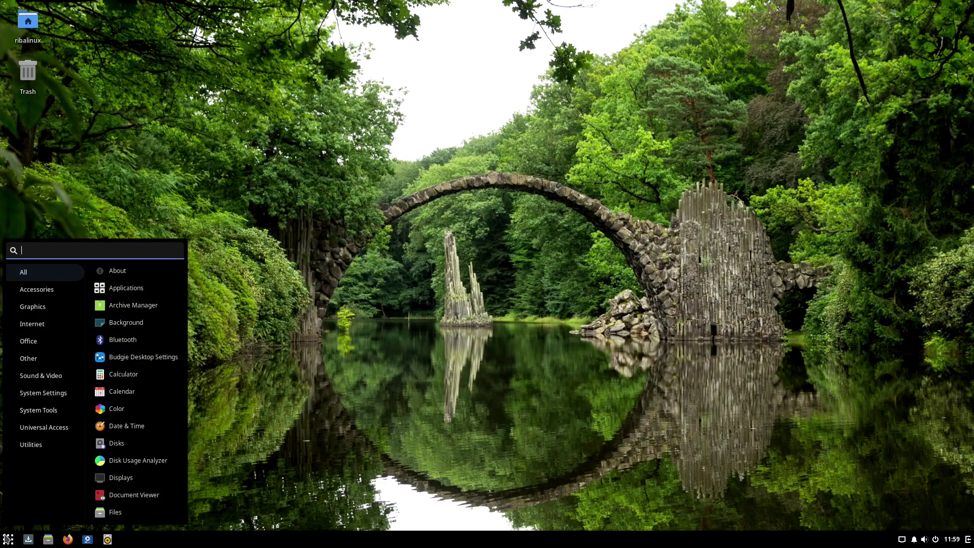
click(46, 324)
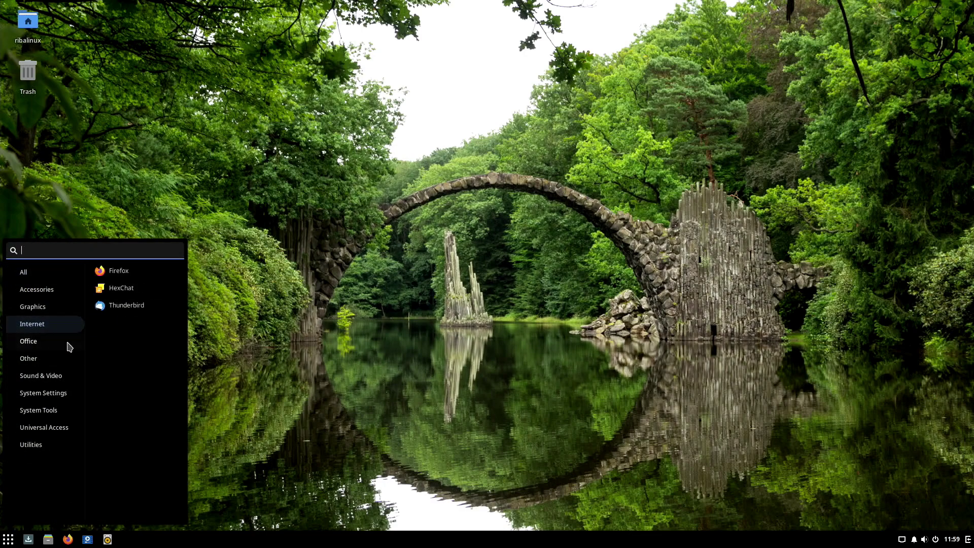
click(169, 272)
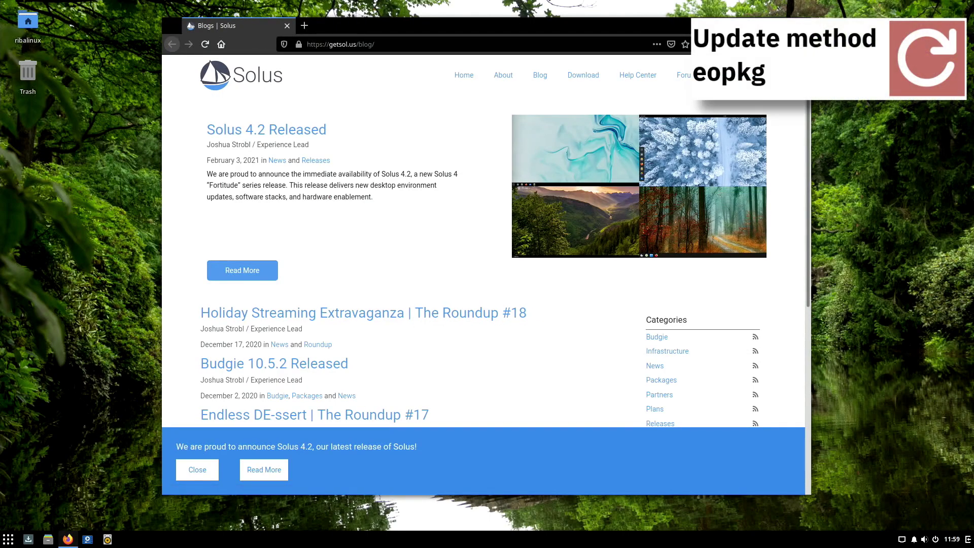
click(799, 25)
Step: Open LibreOffice Writer from the Office category to a blank document
click(9, 539)
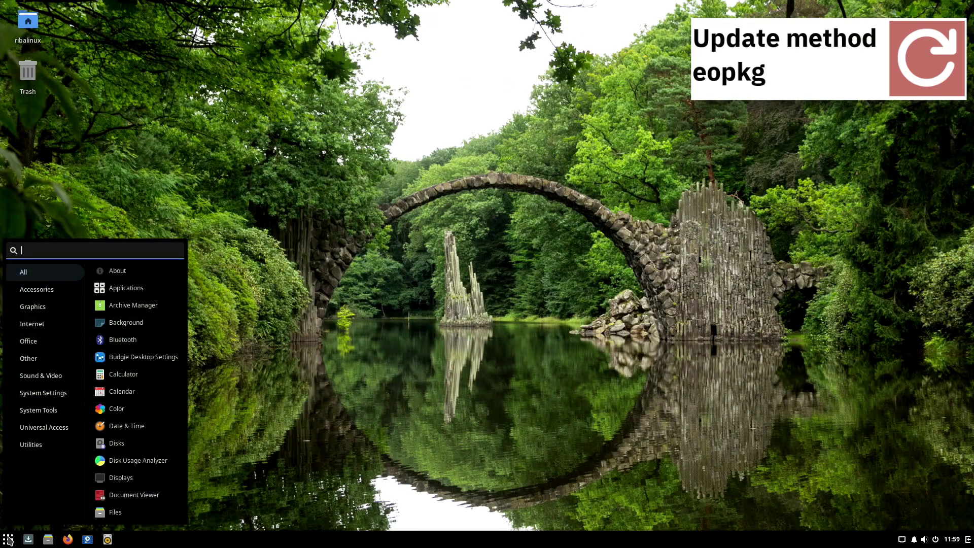
click(31, 341)
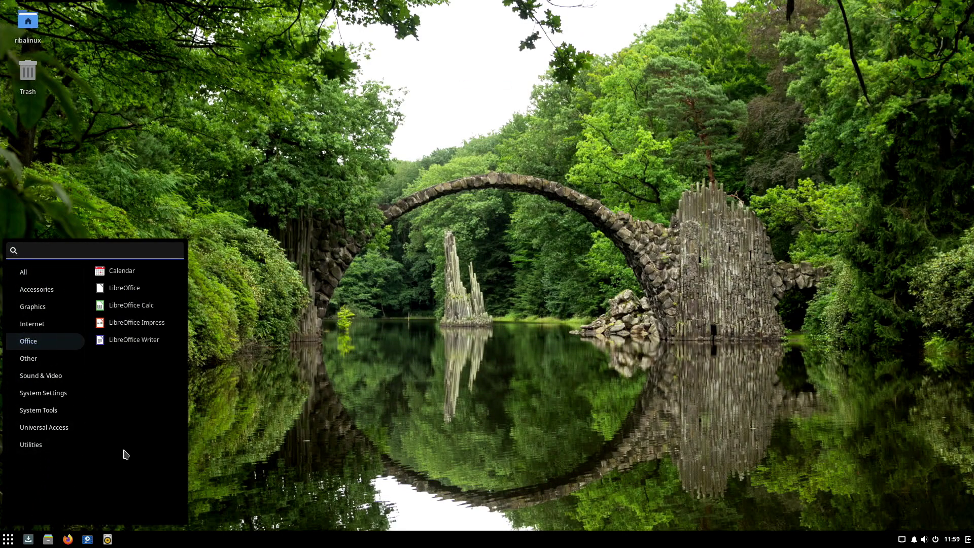
click(153, 344)
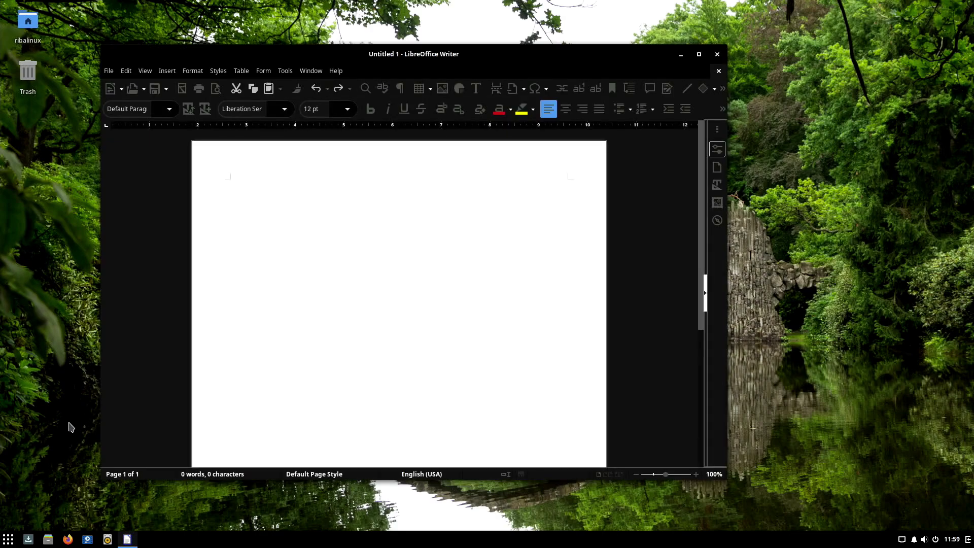
Step: Close Writer, then launch GNOME MPV from Other > Sound & Video and close it
click(717, 54)
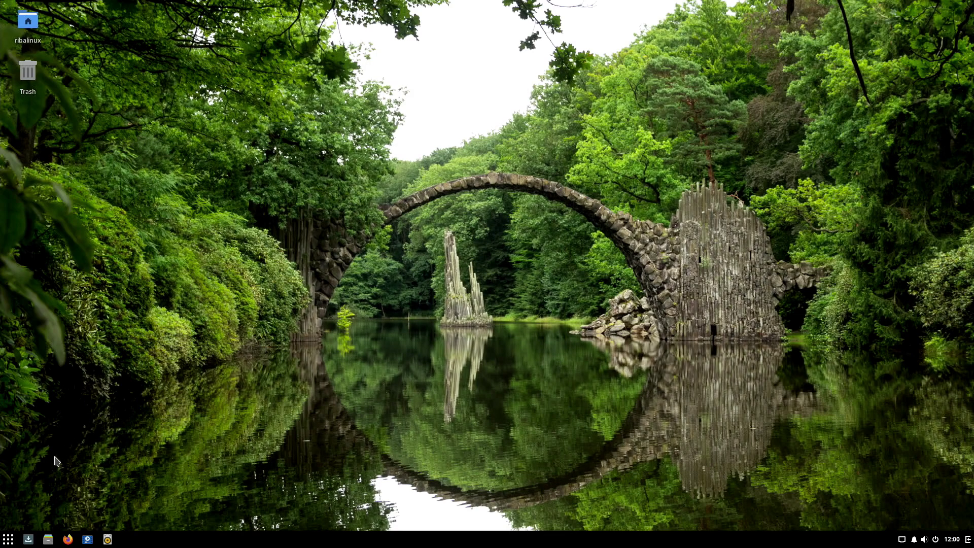
click(9, 540)
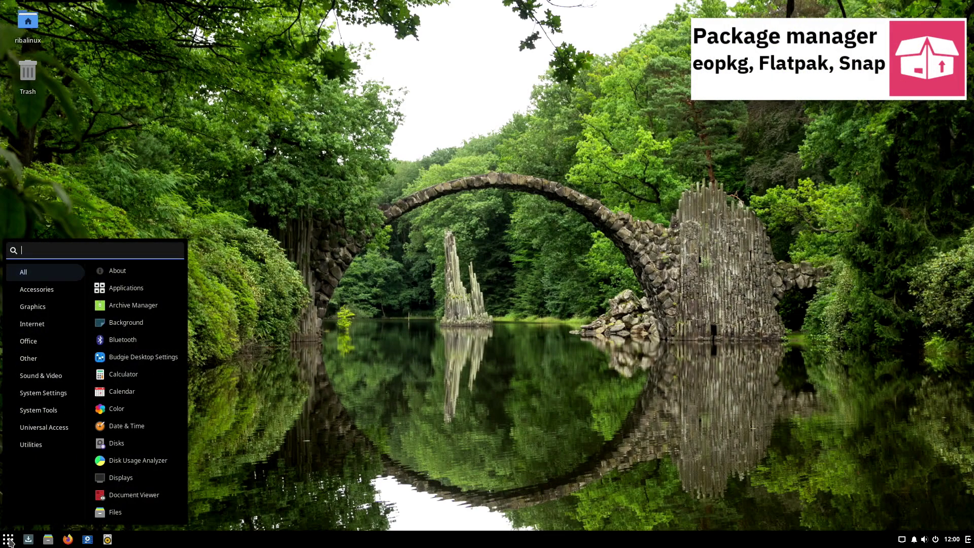
click(60, 358)
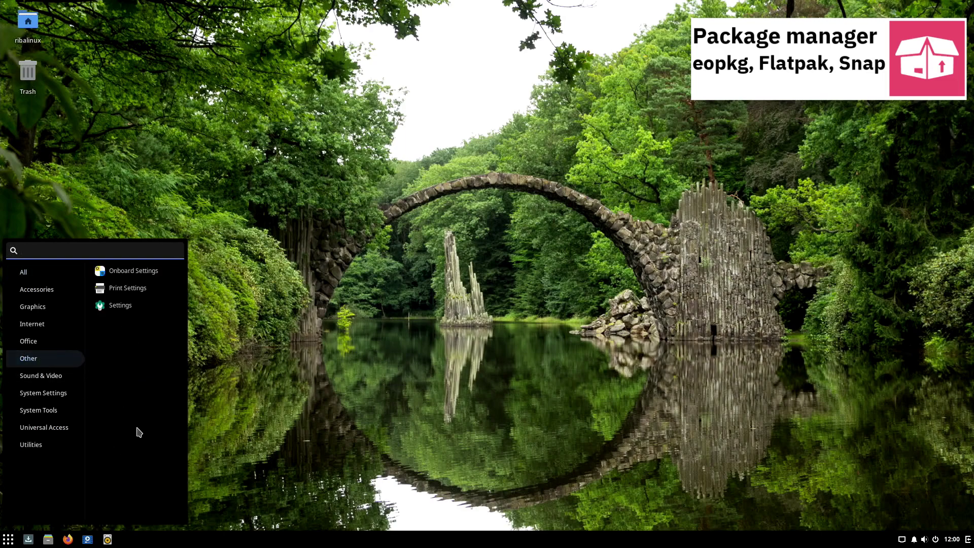
click(74, 377)
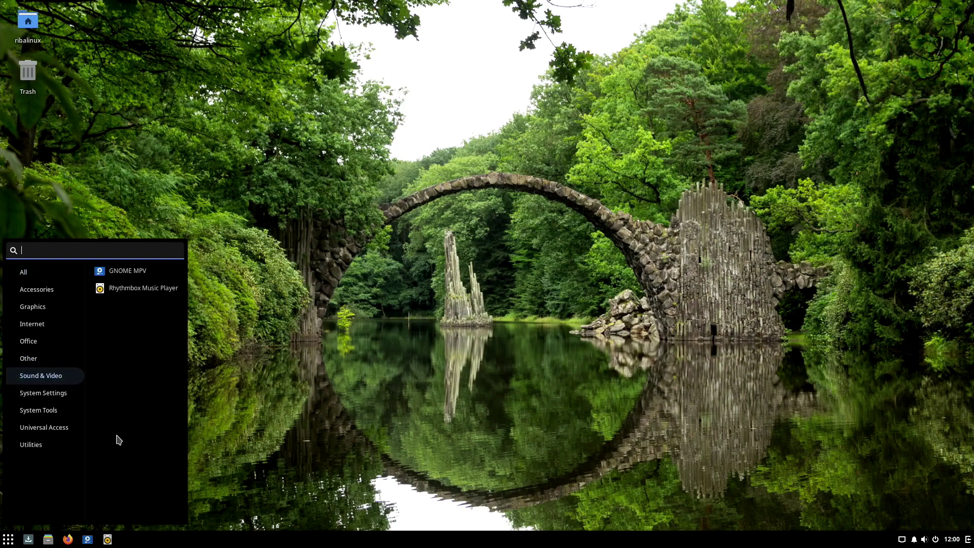
click(145, 272)
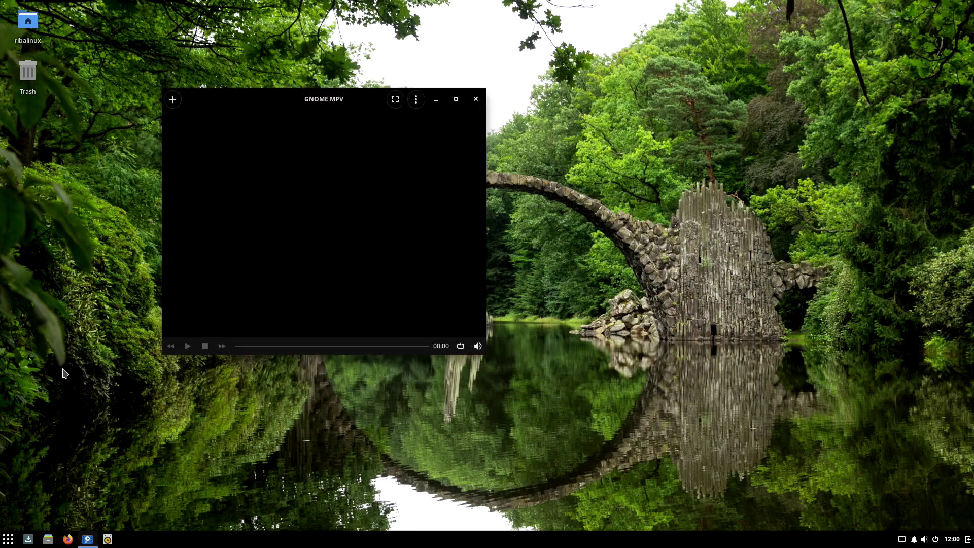
click(476, 98)
Step: Launch Software Center from the System Settings category of the application menu
click(8, 539)
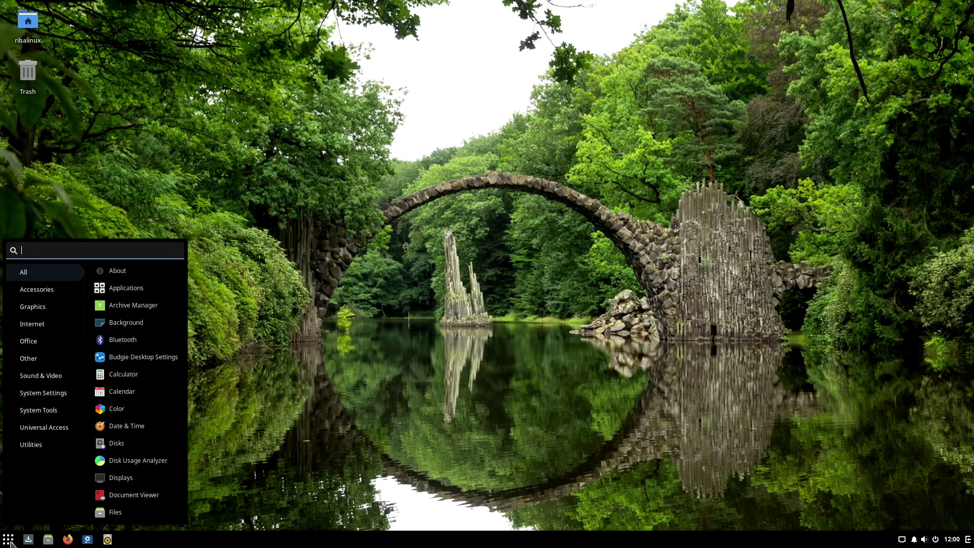
click(48, 394)
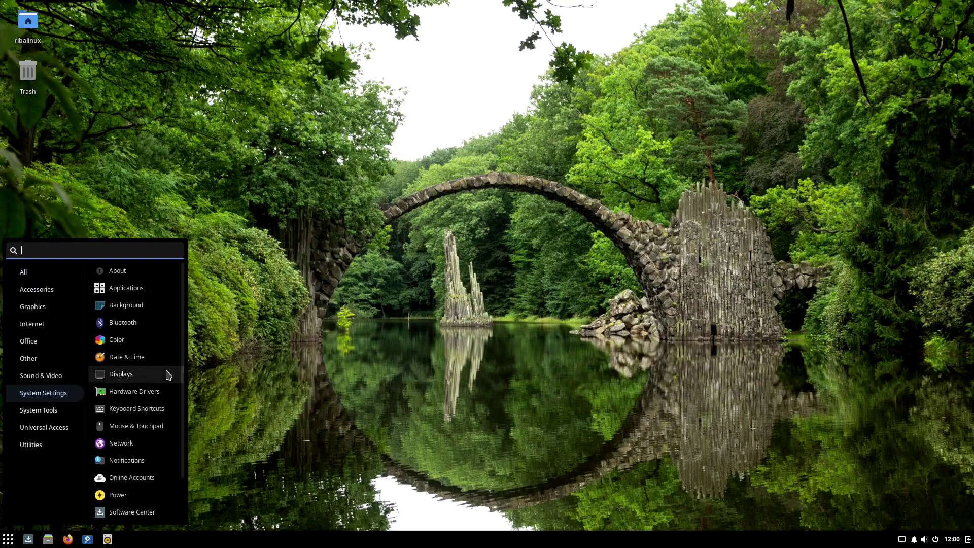
scroll(183, 377, down, 1)
scroll(183, 376, down, 2)
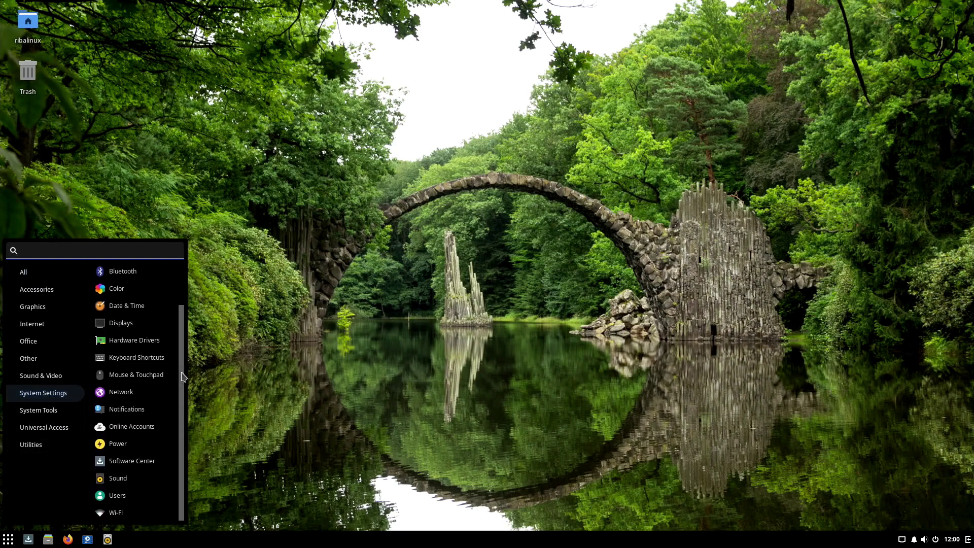
click(137, 460)
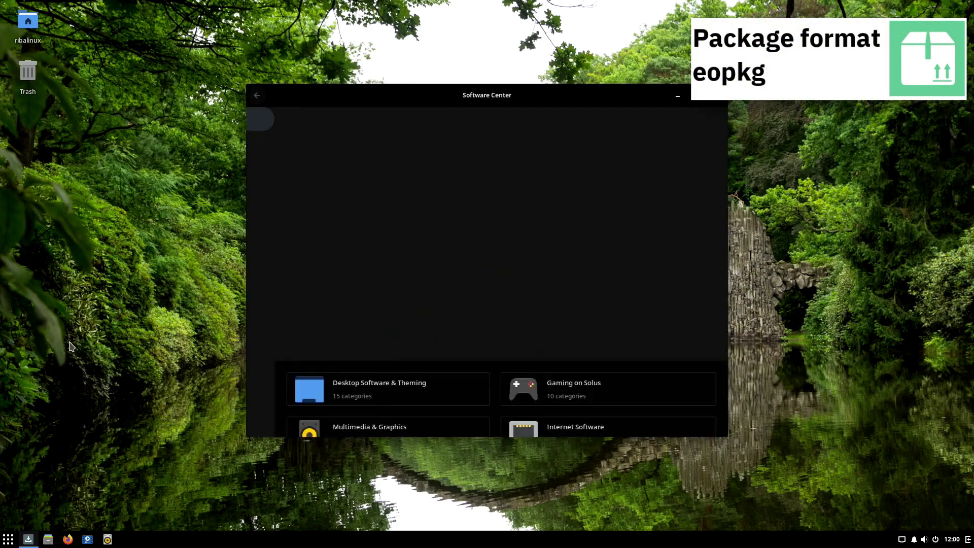
Step: Browse the Updates, Installed, Third Party, Search and Settings pages, then close the window
click(265, 143)
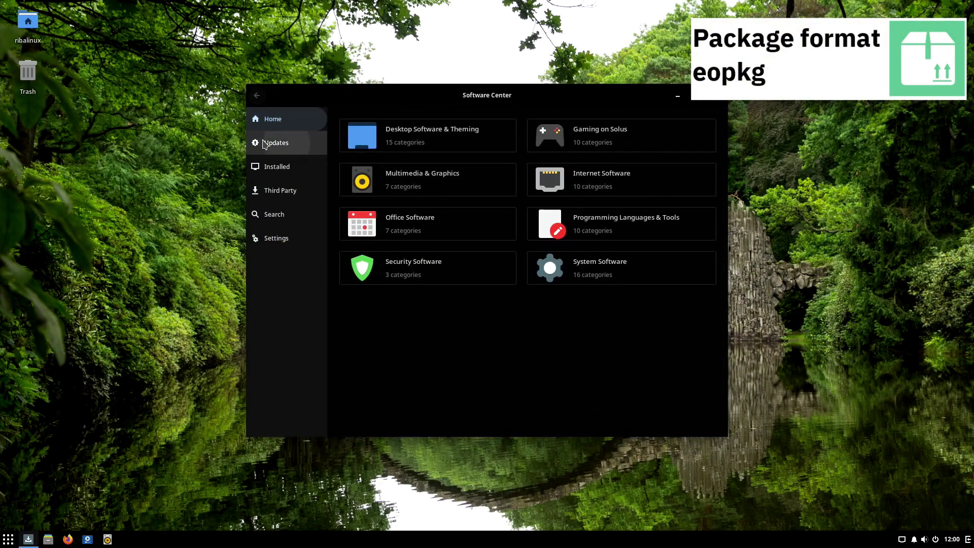
click(269, 169)
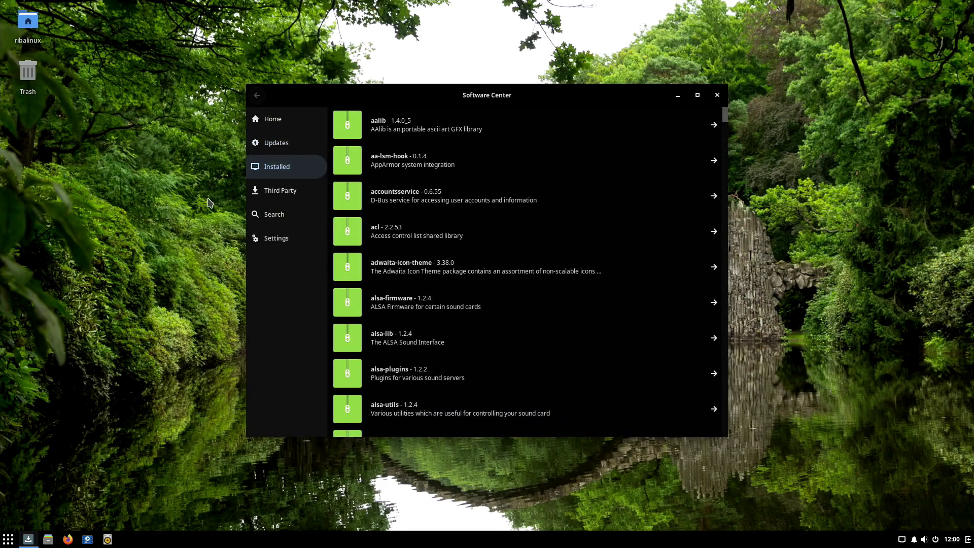
click(255, 190)
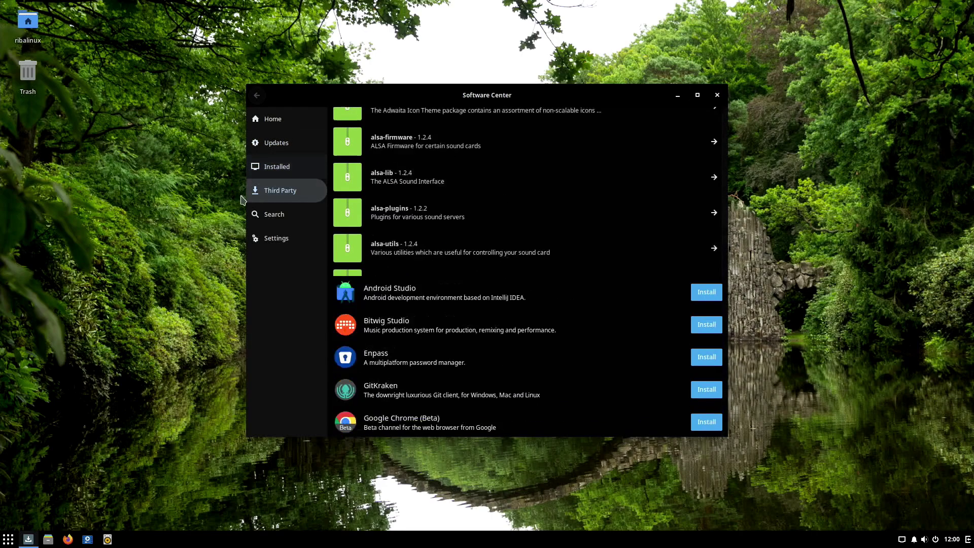
click(259, 214)
click(257, 238)
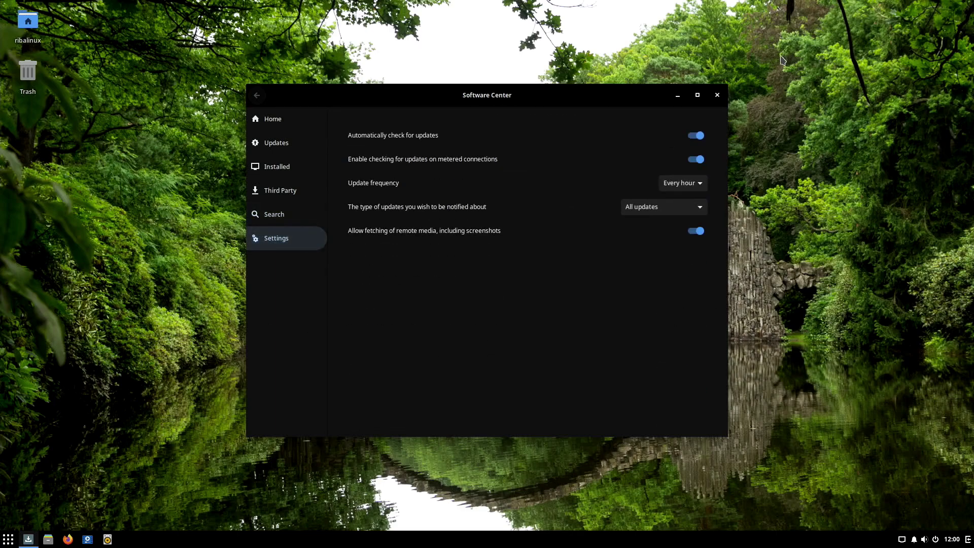
click(717, 96)
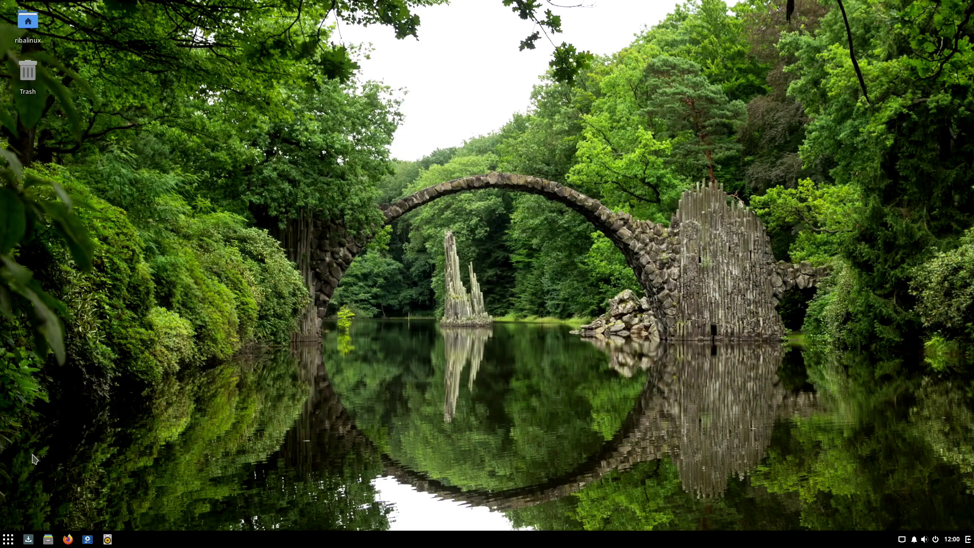
click(8, 539)
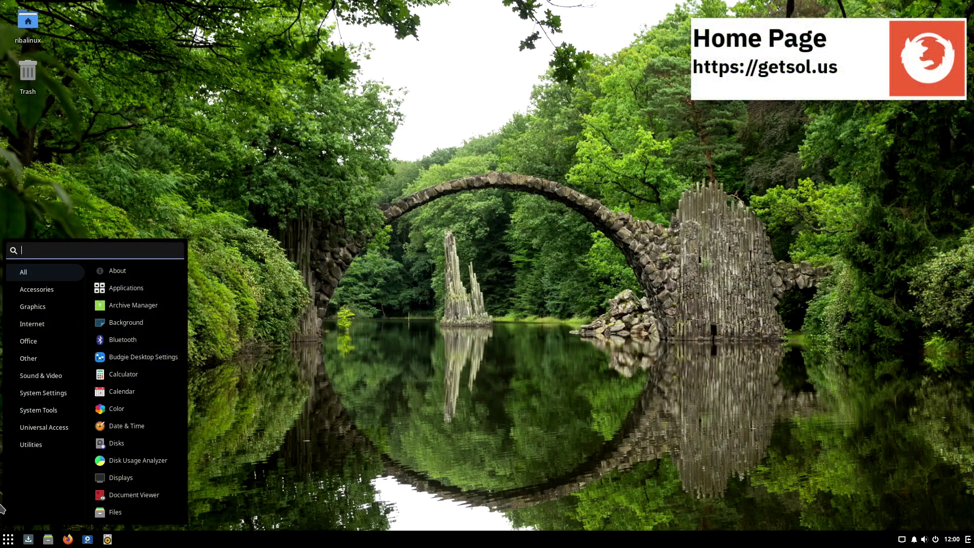
click(36, 409)
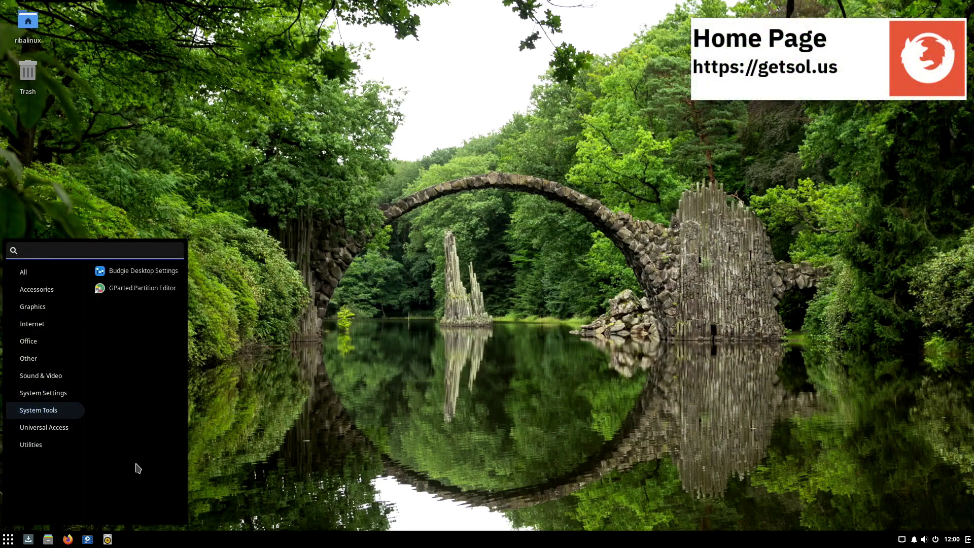
click(68, 429)
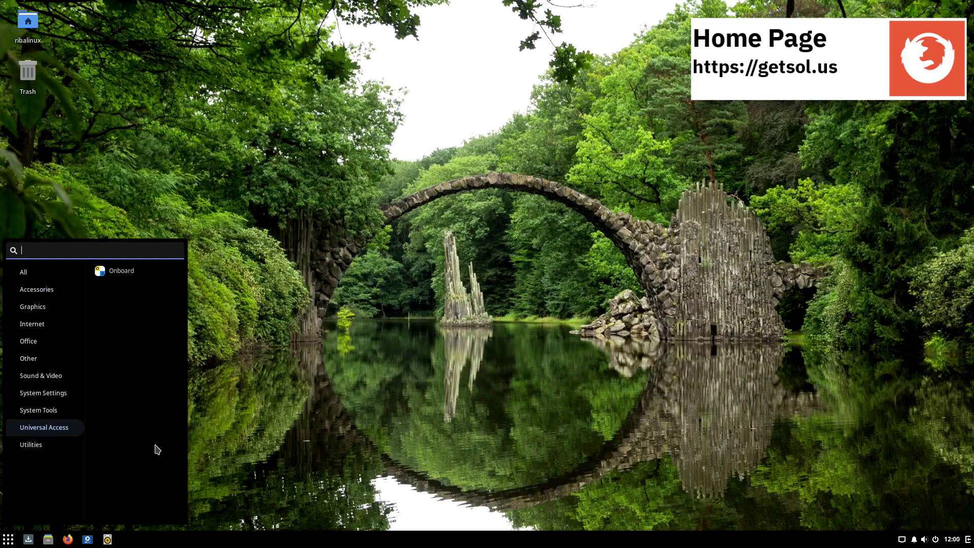
click(53, 447)
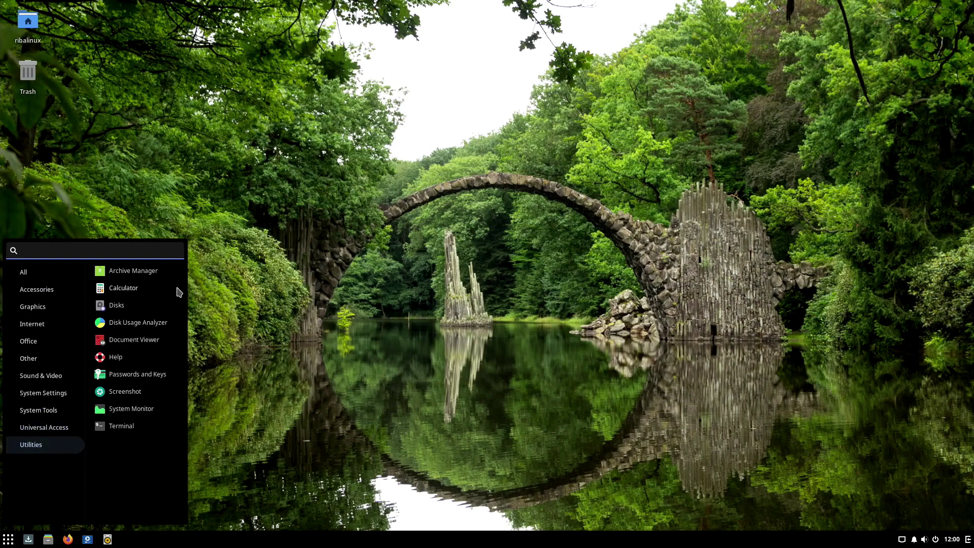
click(159, 287)
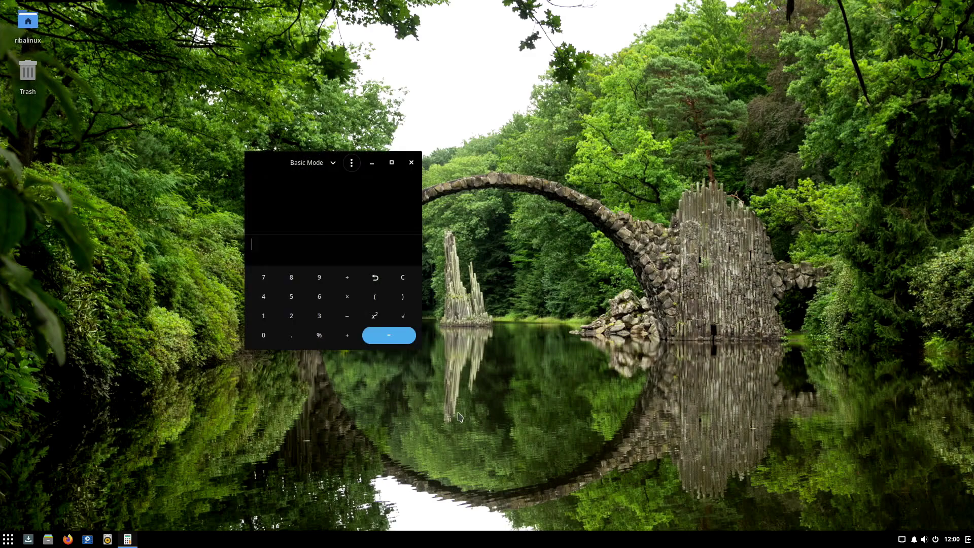
click(411, 162)
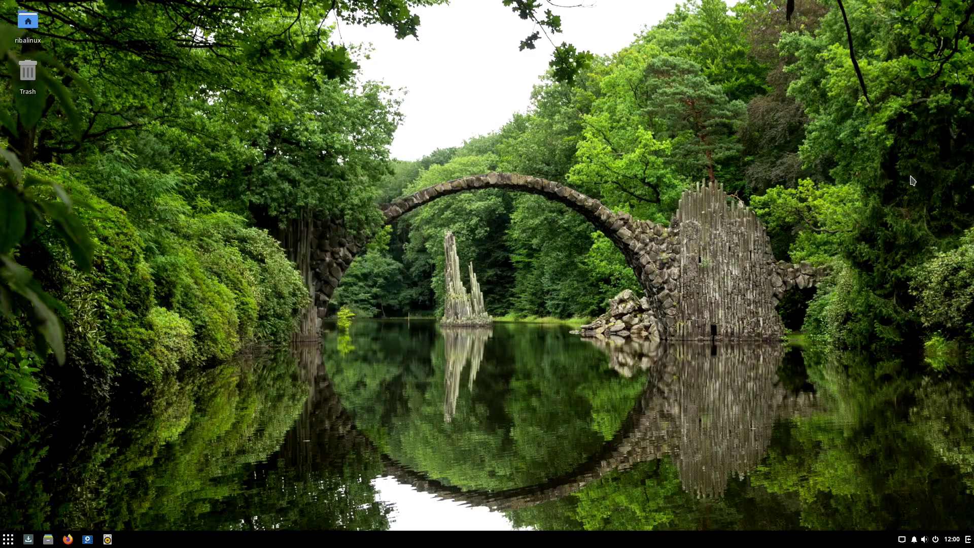